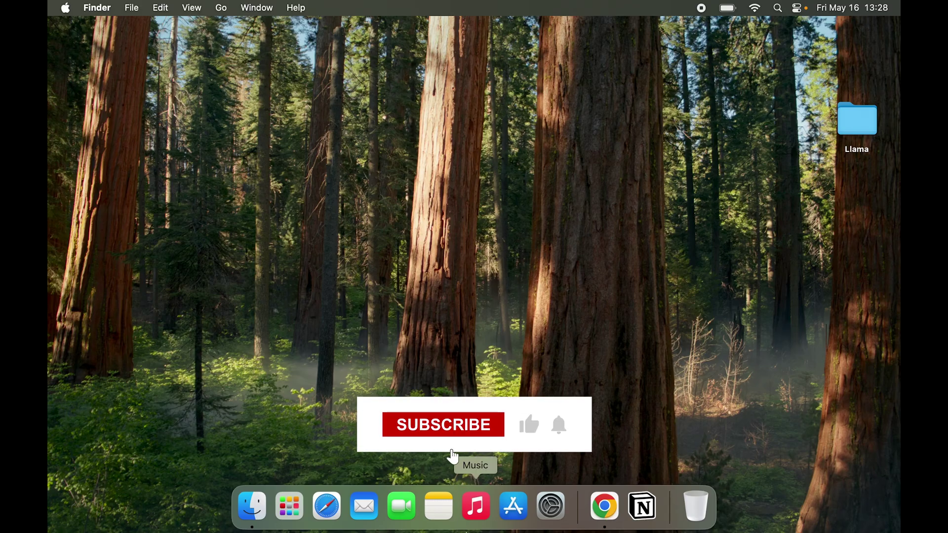
- Open Spotlight search from the Finder desktop
key(super+space)
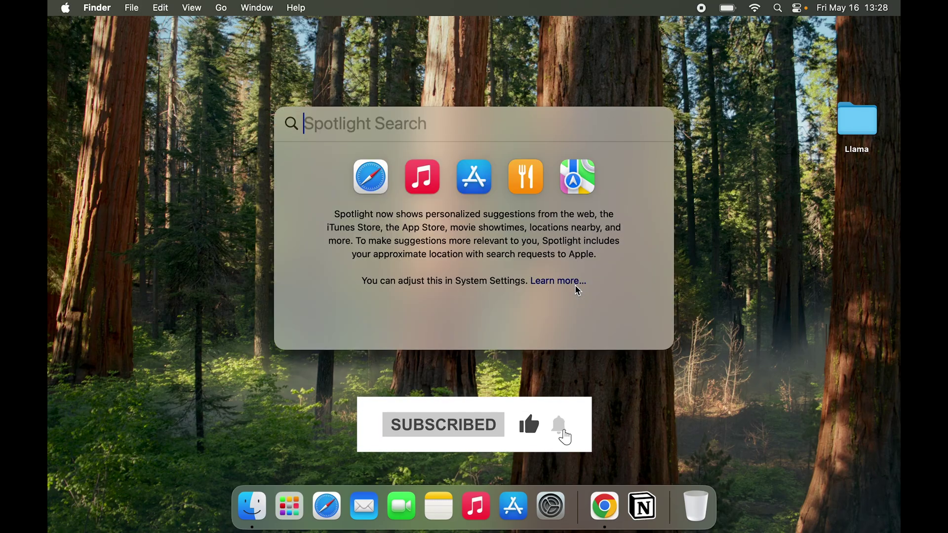
- Launch App Store through Spotlight and search it for 'google drive'
text(app store)
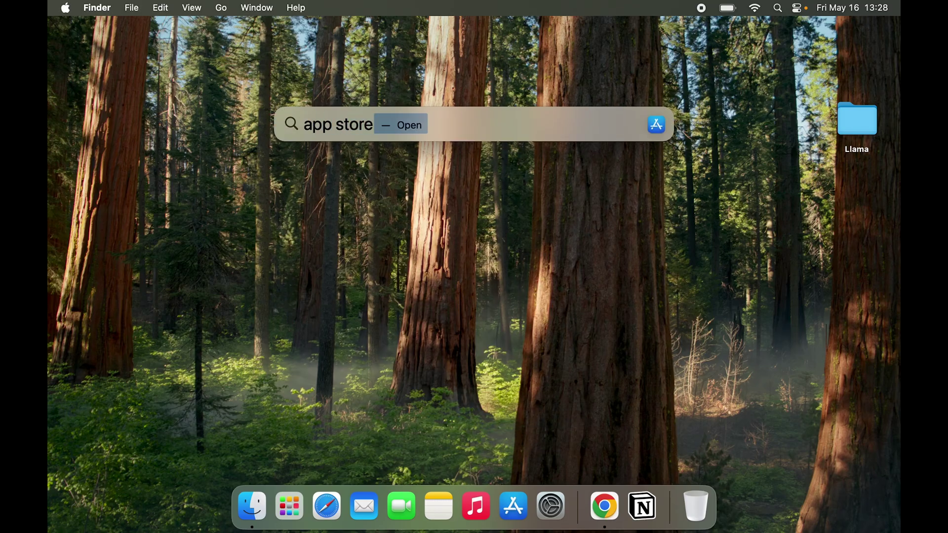
key(Return)
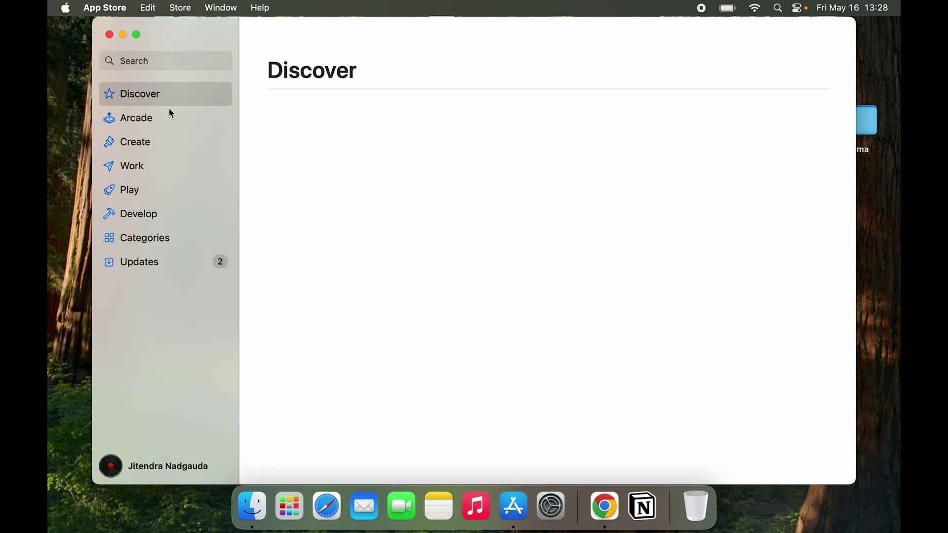
click(168, 60)
text(goo)
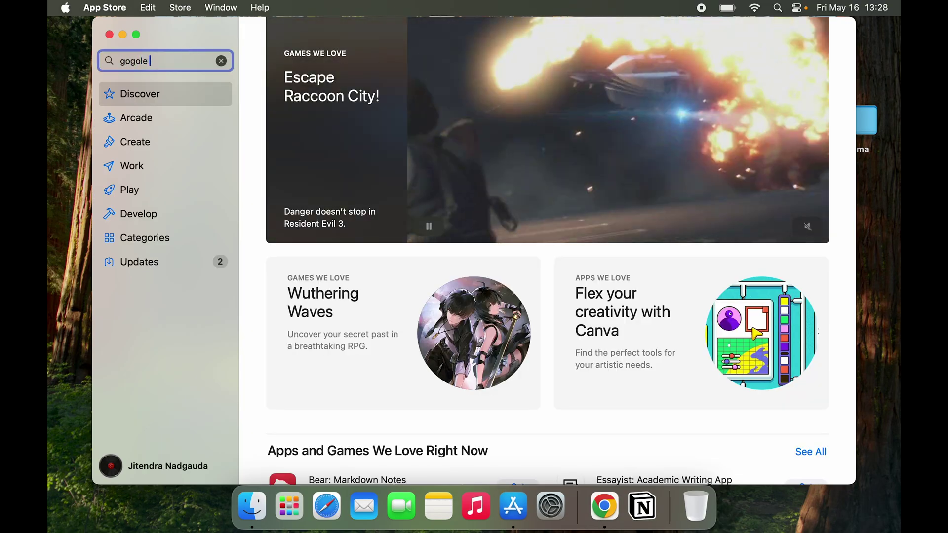
text(gle drive)
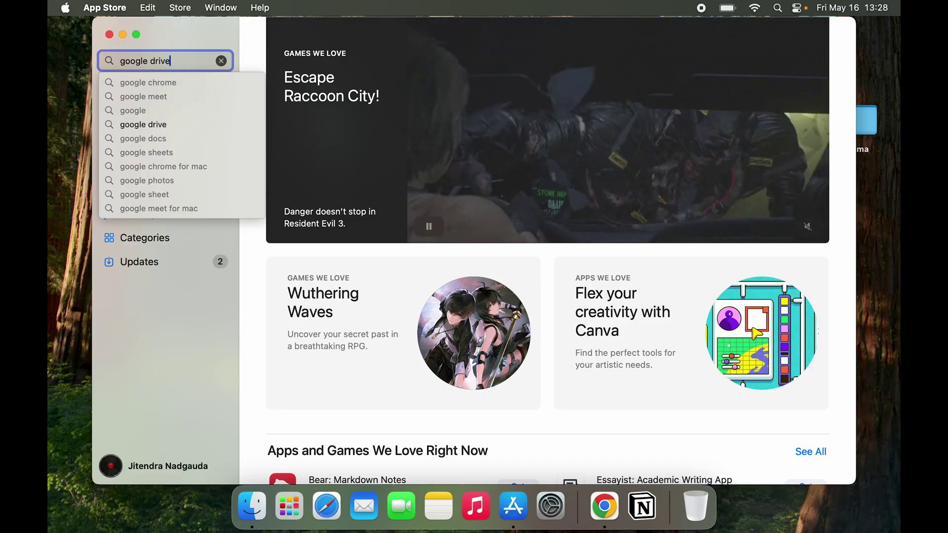
key(Return)
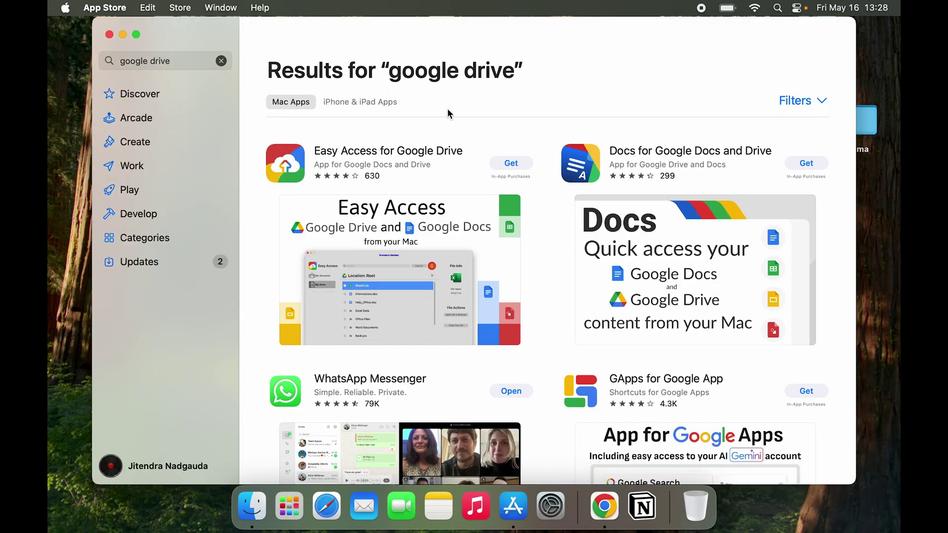
- Scroll through the google drive search results in App Store
scroll(447, 108, down, 10)
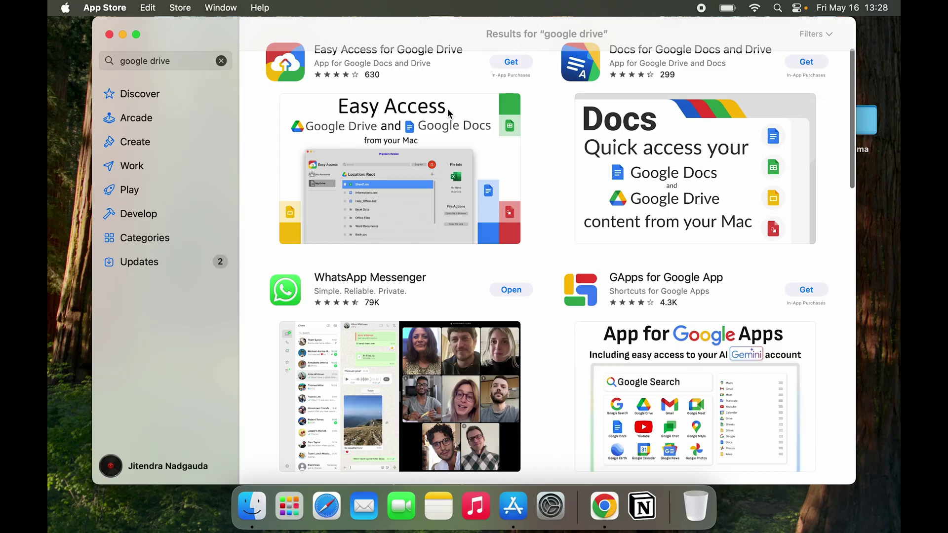
scroll(447, 108, up, 10)
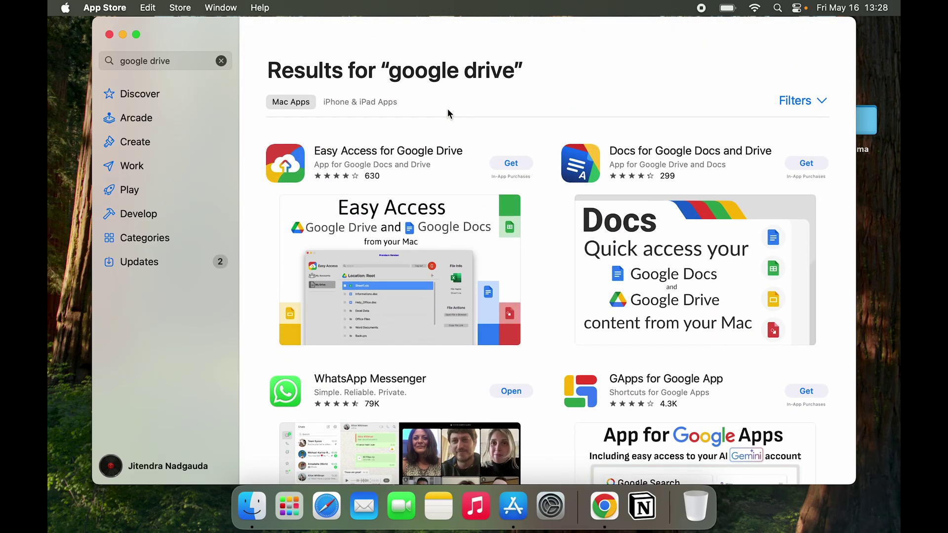
scroll(447, 109, down, 10)
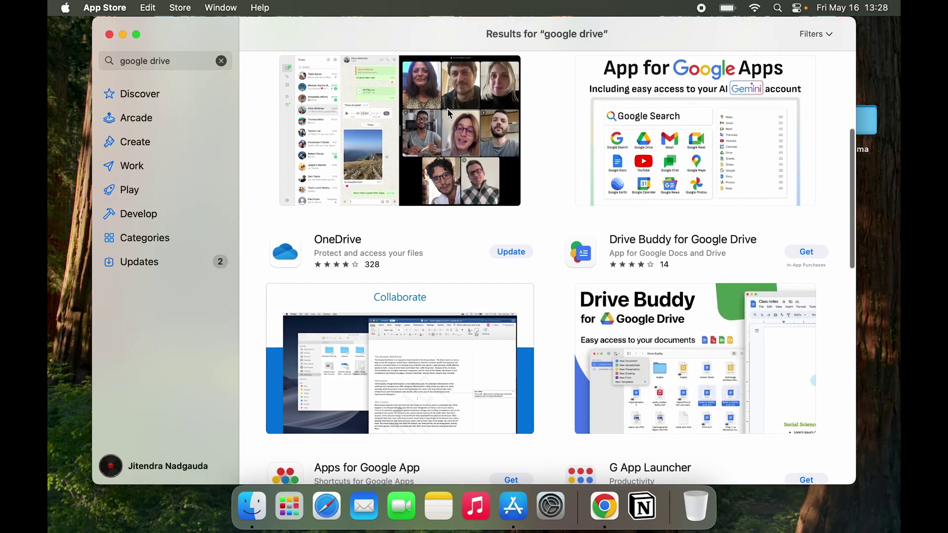
- Quit App Store and search the web for 'download google drive for mac' in Chrome
key(super+q)
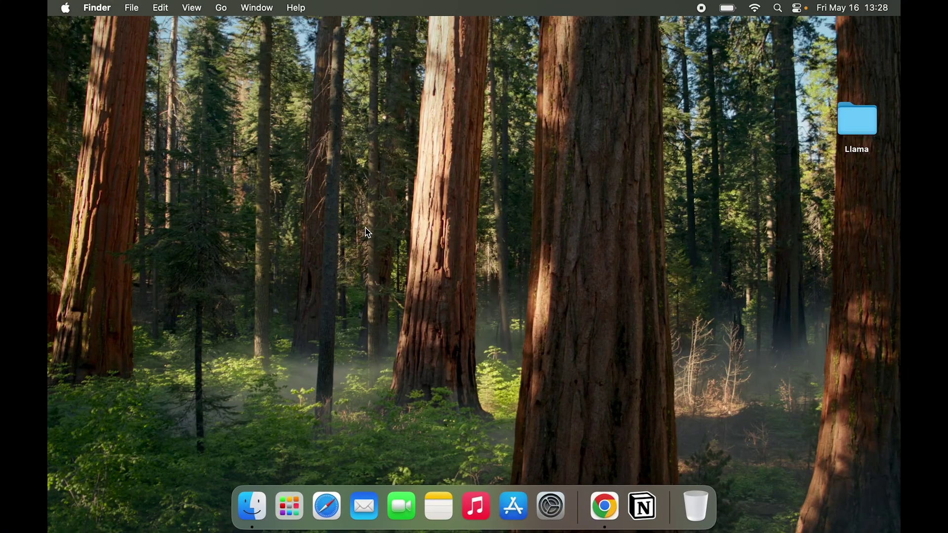
click(617, 520)
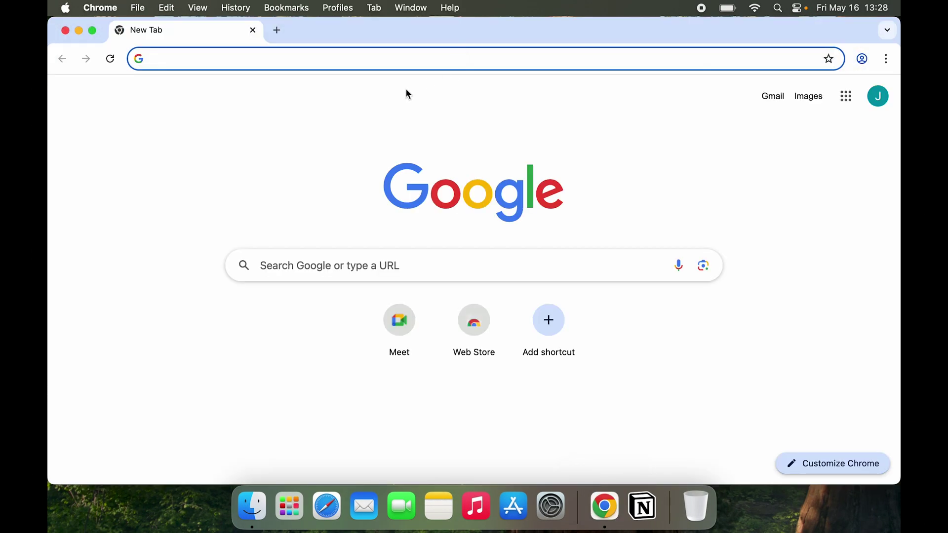
text(download google dro)
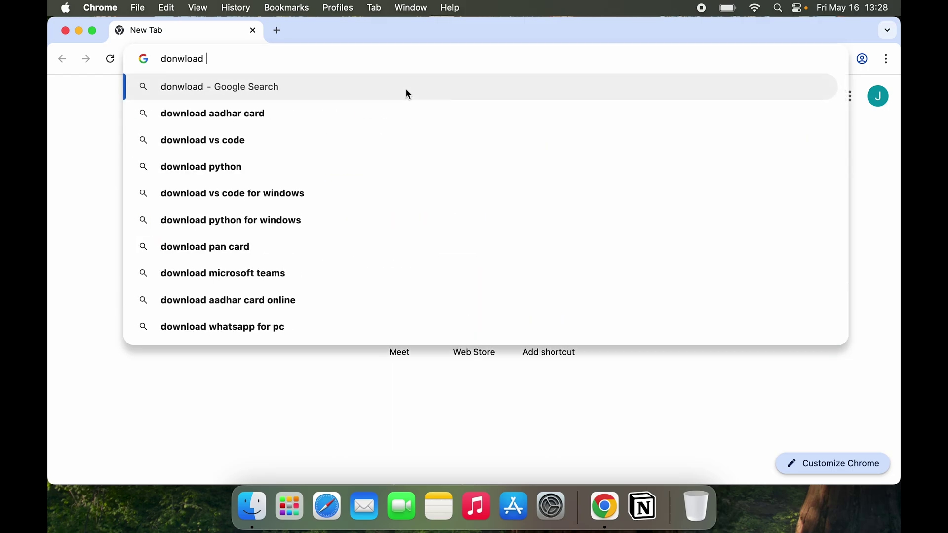
key(BackSpace)
key(BackSpace)
key(BackSpace)
text(drive for mac)
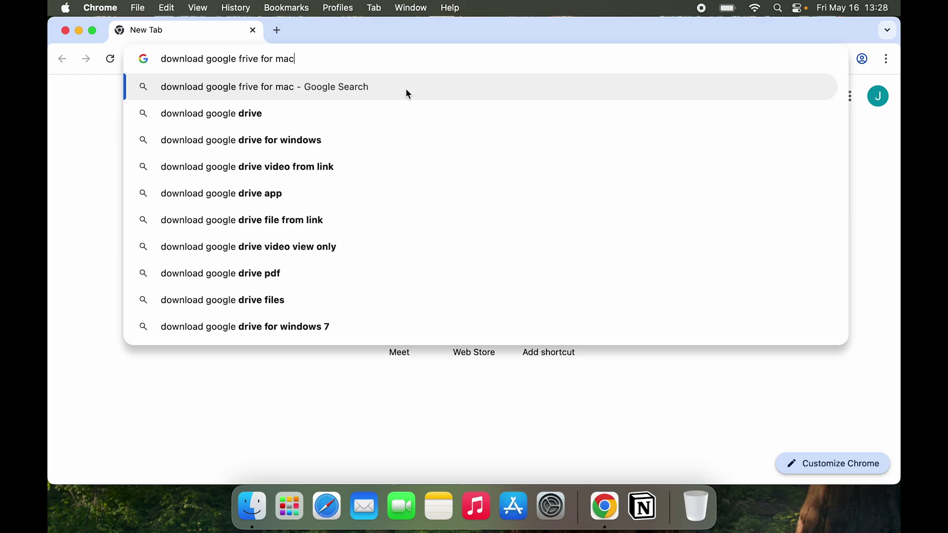
key(Return)
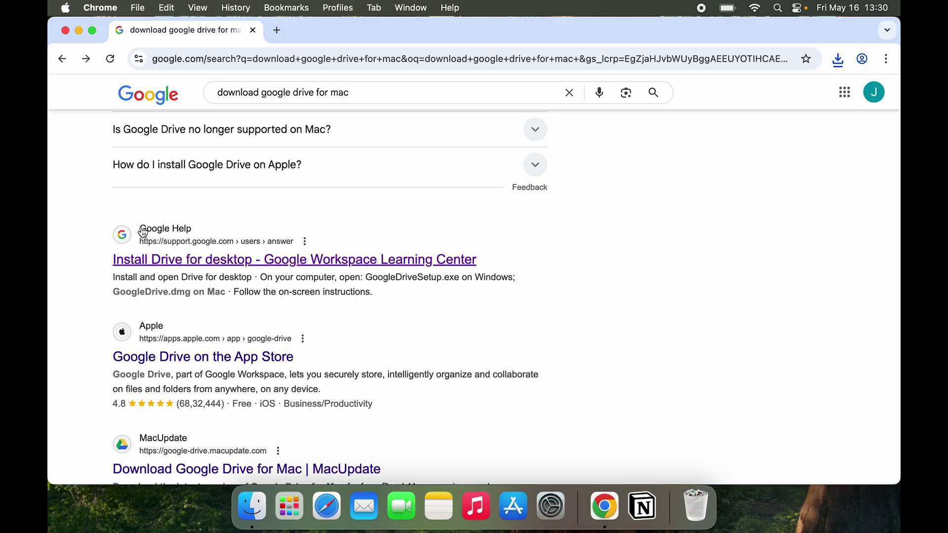
- Download GoogleDrive.dmg from the Install Drive for desktop help page and reveal it in Downloads
click(231, 270)
scroll(366, 279, down, 10)
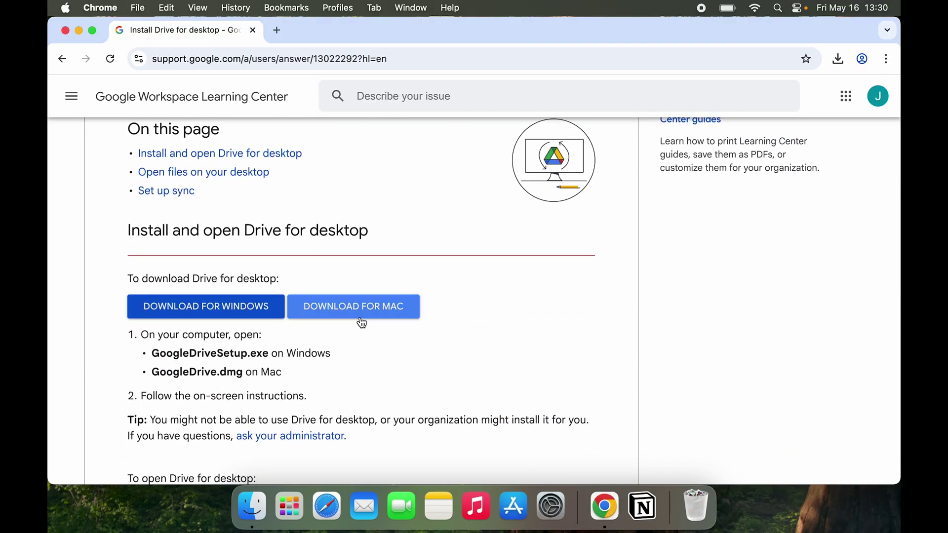
click(392, 312)
click(837, 57)
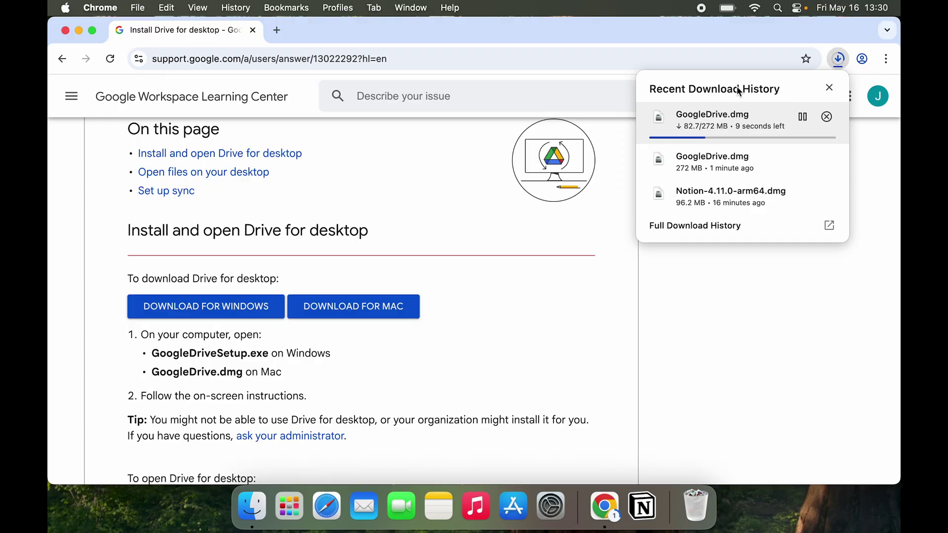
click(689, 390)
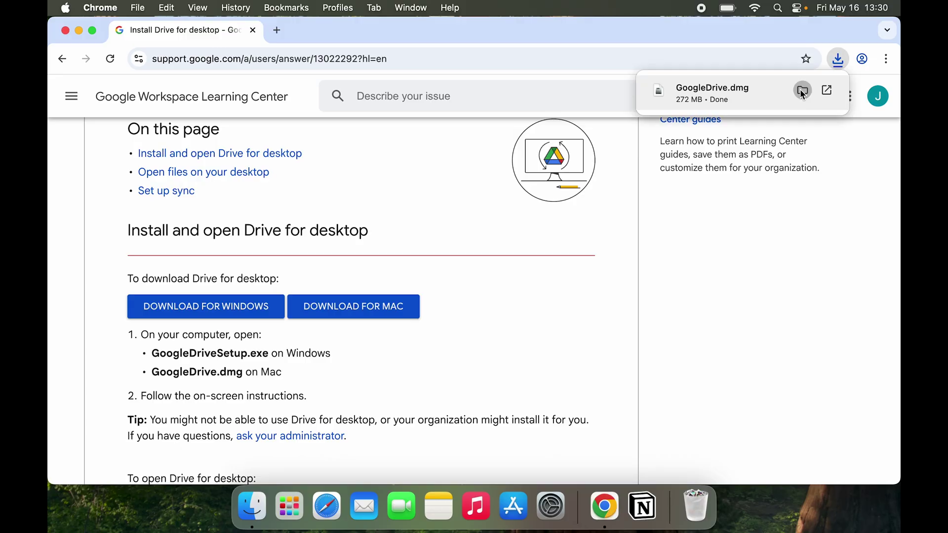
click(799, 90)
- Mount GoogleDrive.dmg from Downloads and launch the GoogleDrive.pkg installer inside it
click(398, 259)
click(378, 125)
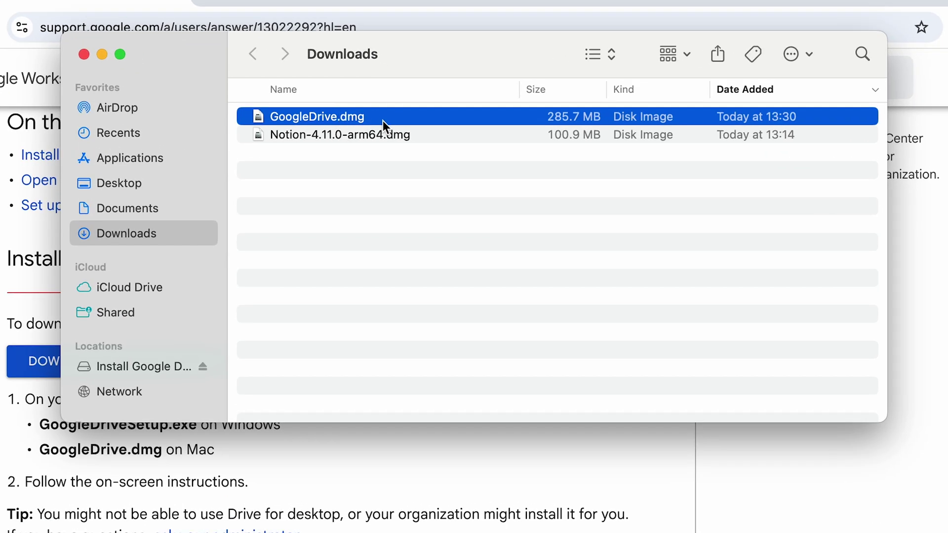
double_click(317, 116)
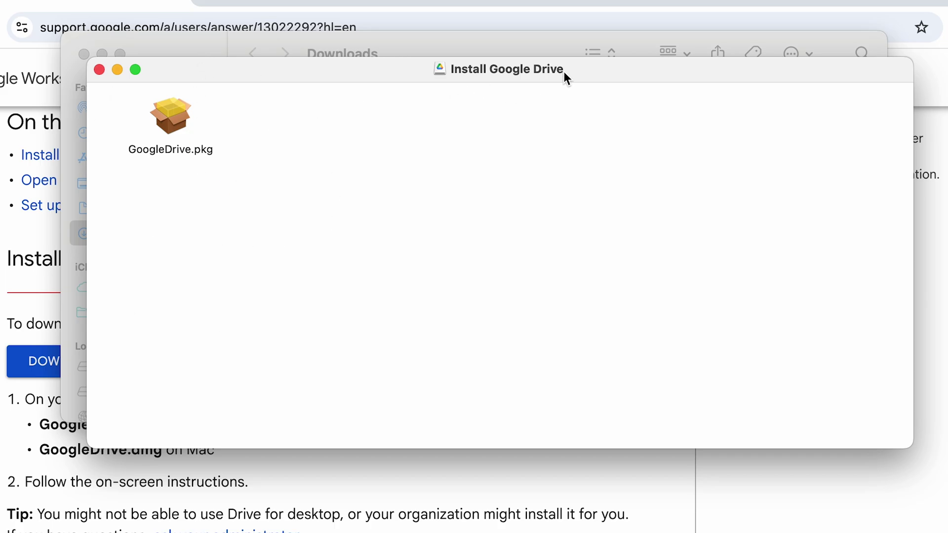
click(174, 124)
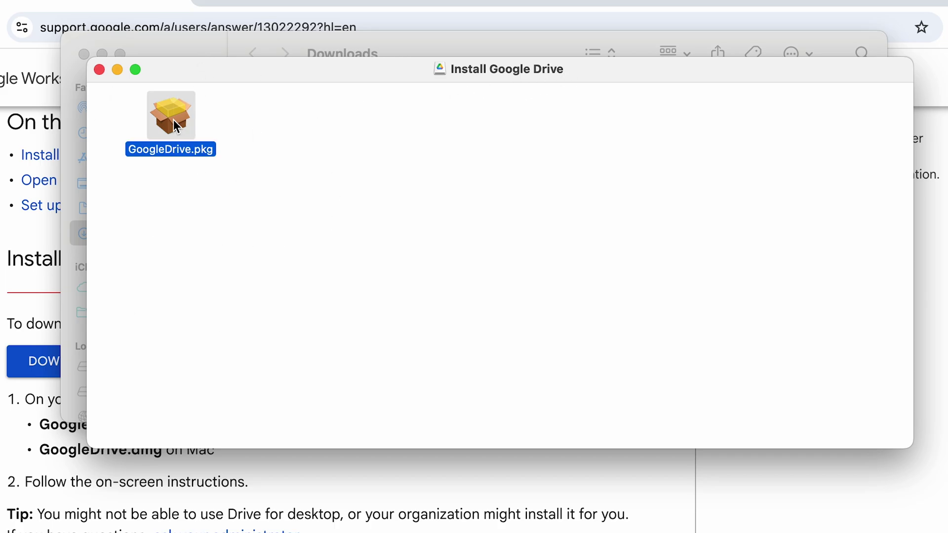
double_click(173, 124)
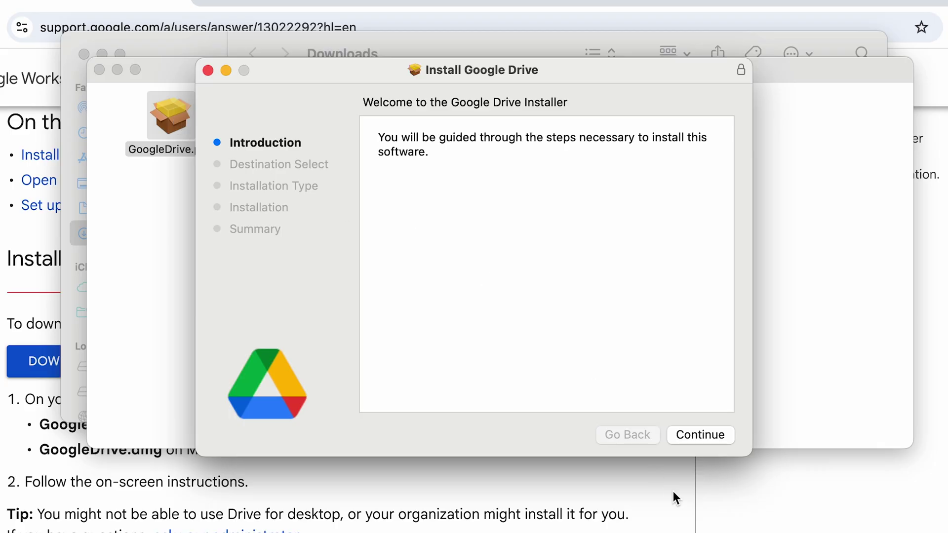
- Install Google Drive for all users, authorising with the administrator name and password
click(726, 437)
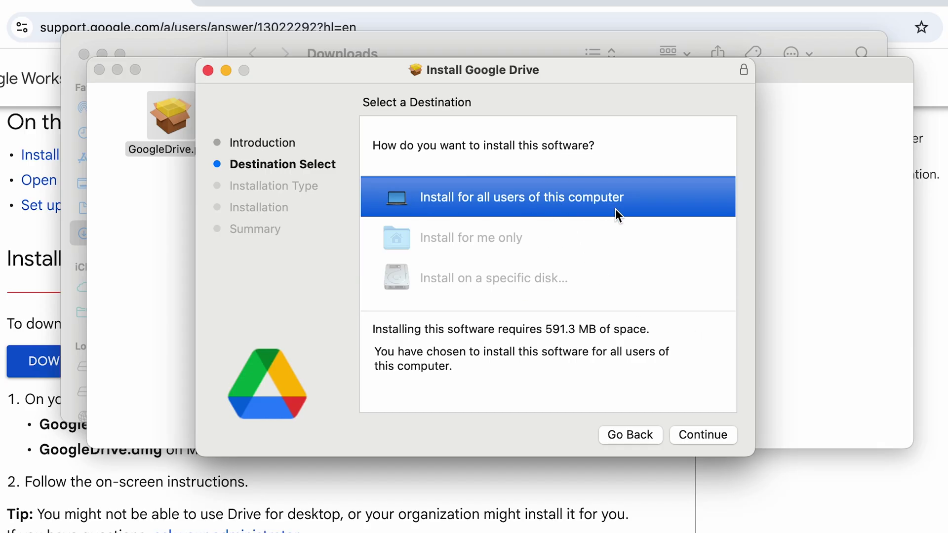
click(722, 434)
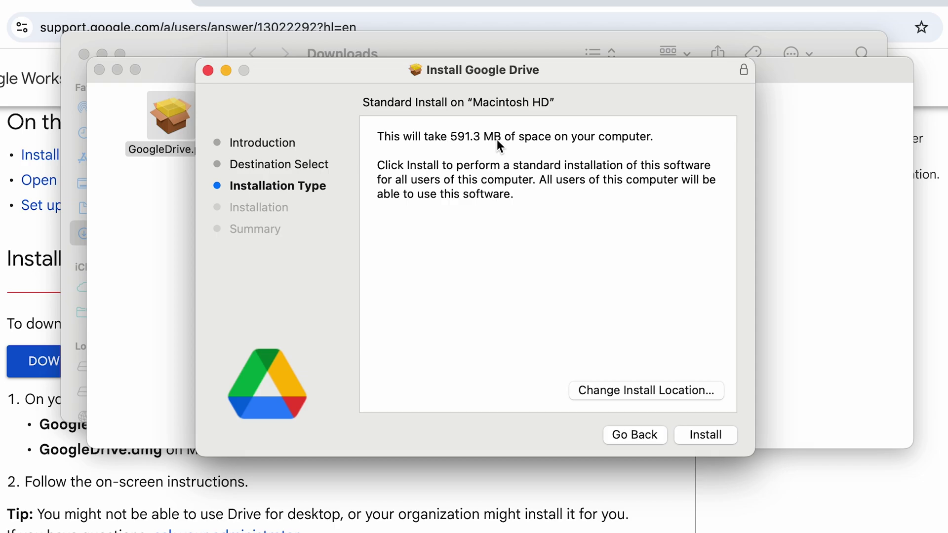
click(716, 442)
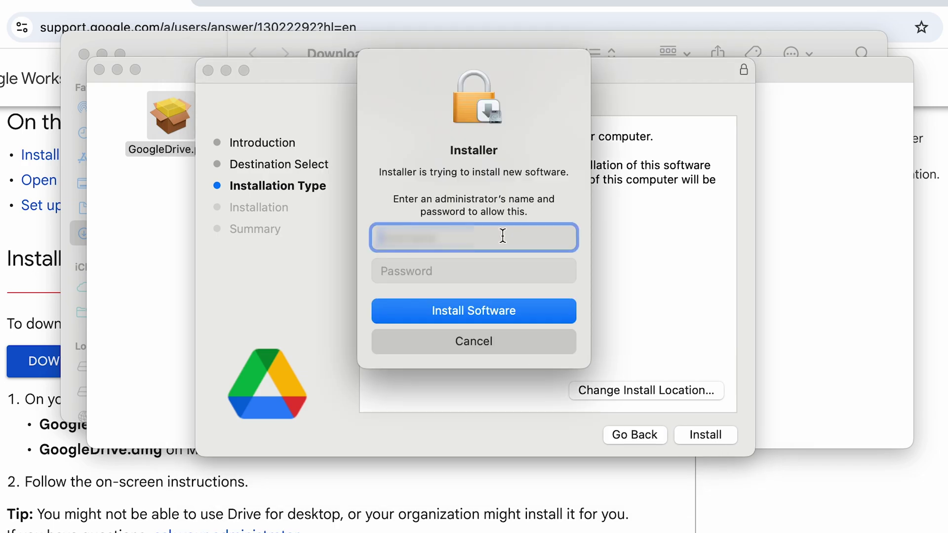
text(adminis)
key(Tab)
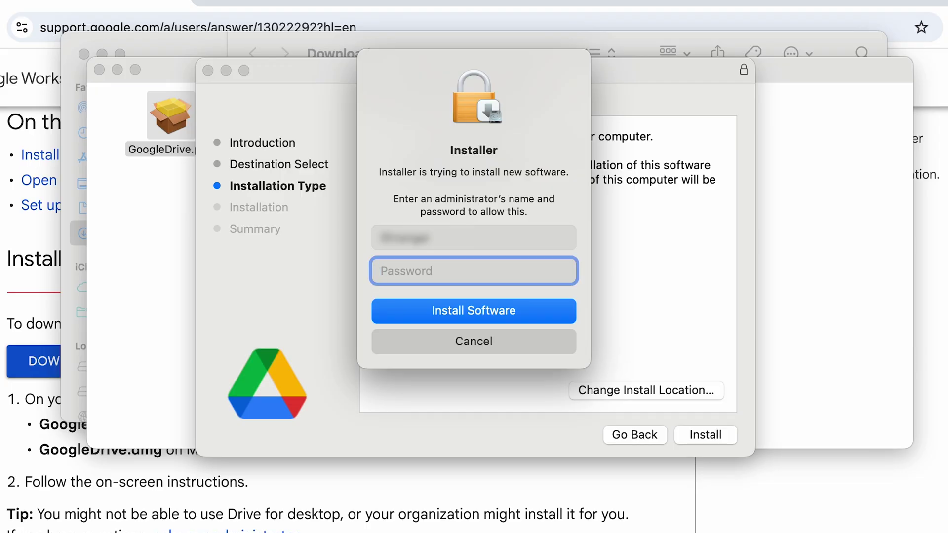
text(****)
click(559, 306)
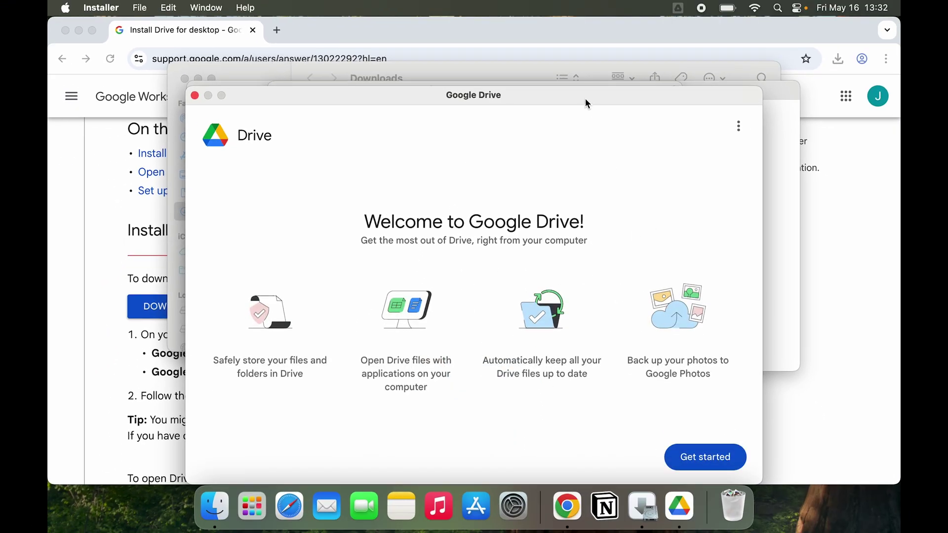
- Start Drive setup with Get started, then close the Downloads, Chrome help page and installer disk windows
mouse_move(585, 99)
mouse_down()
mouse_move(580, 61)
mouse_move(587, 90)
mouse_up()
click(703, 460)
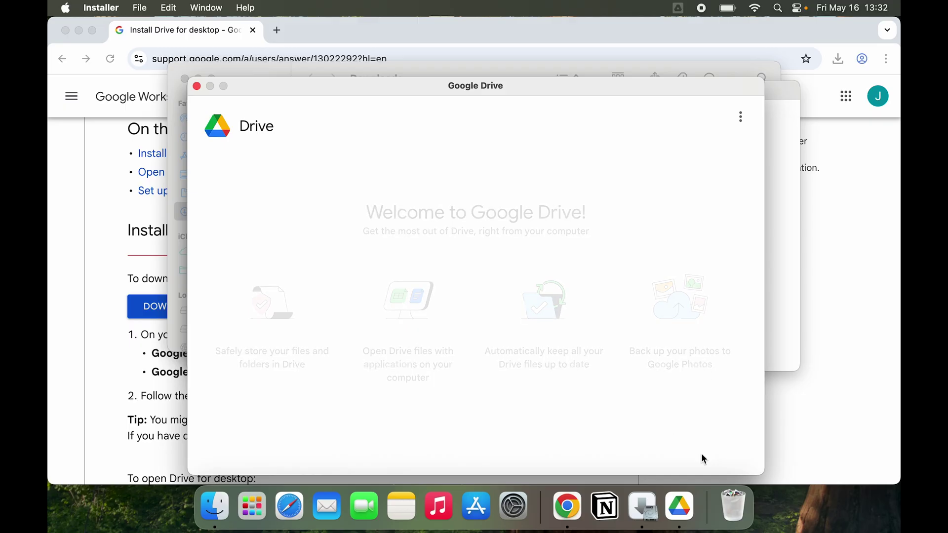
click(184, 80)
click(183, 80)
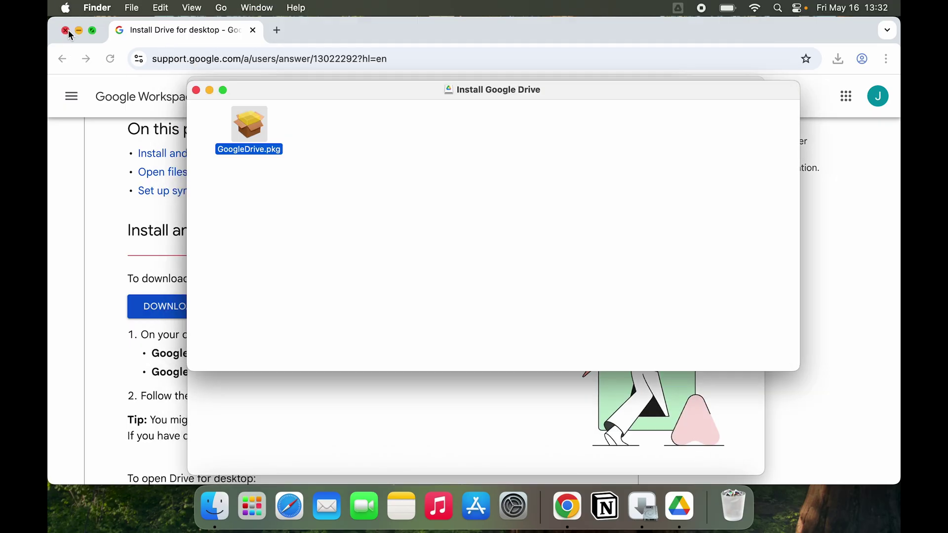
click(65, 30)
click(196, 90)
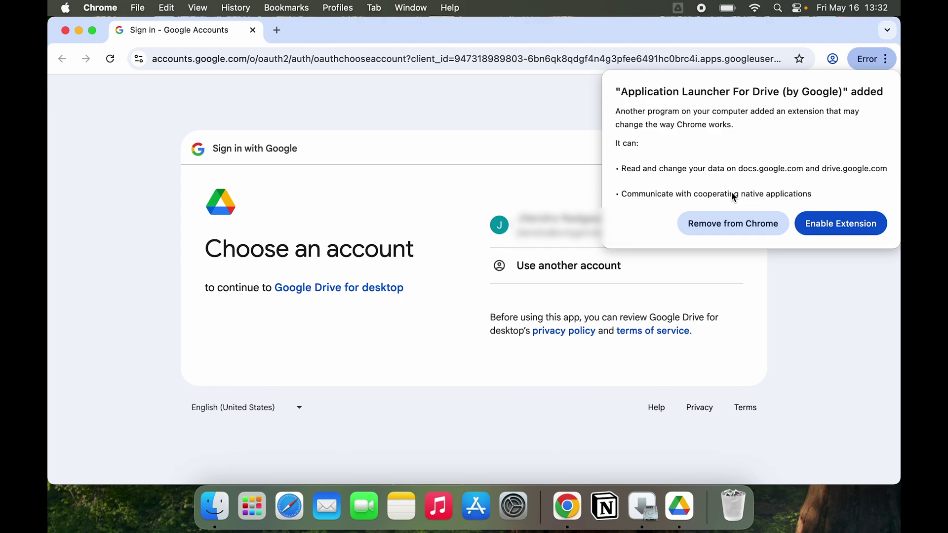
- Enable the Application Launcher For Drive extension, sign in with the Google account, and close the browser
click(823, 228)
click(552, 232)
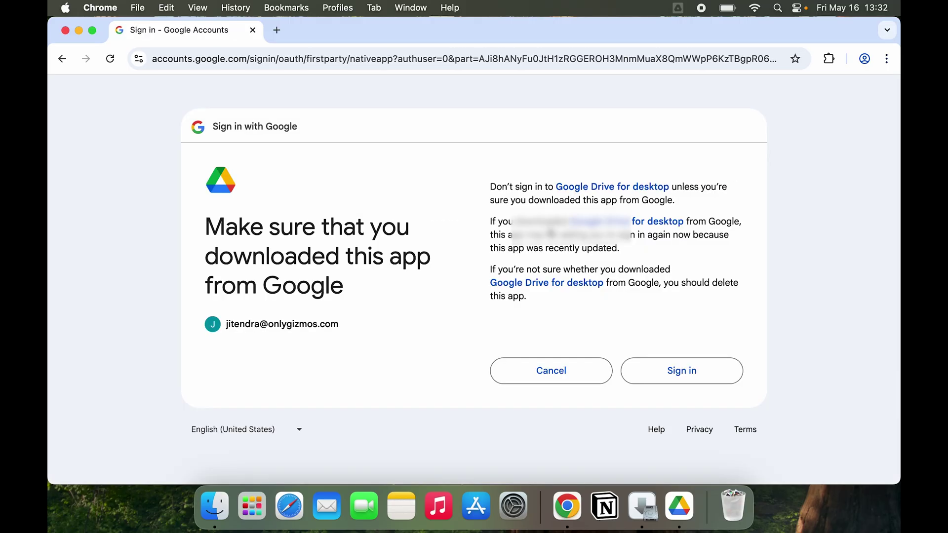
click(704, 378)
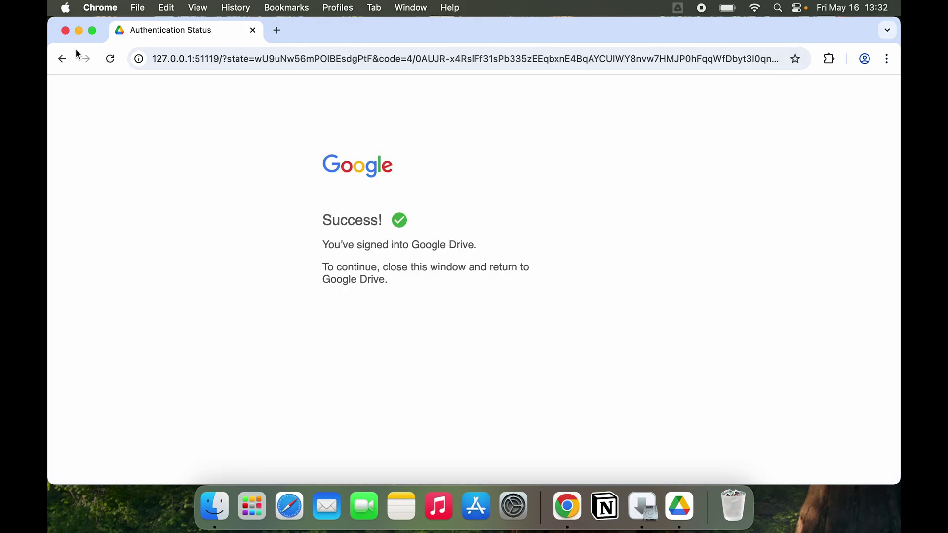
click(65, 30)
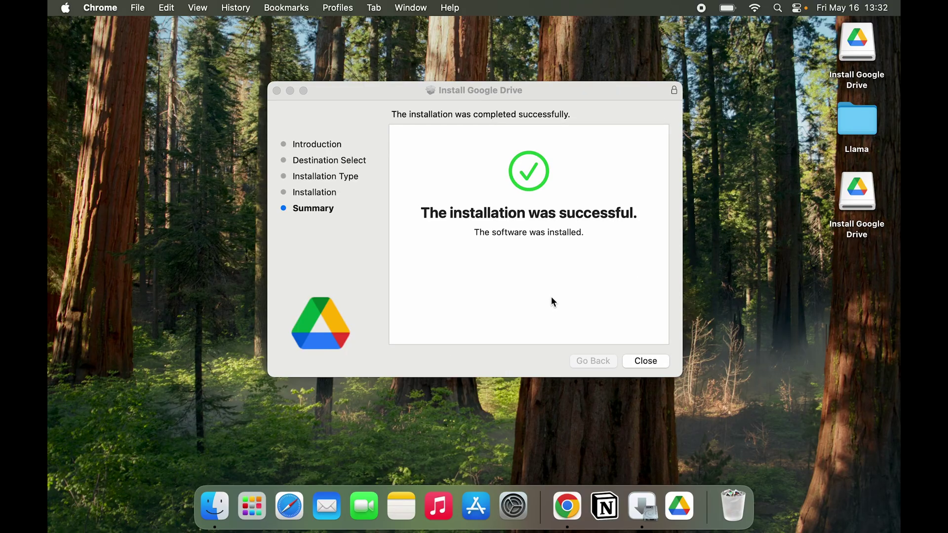
- Close the installer summary, allow Drive to start syncing, and open Finder to view Drive files
click(650, 361)
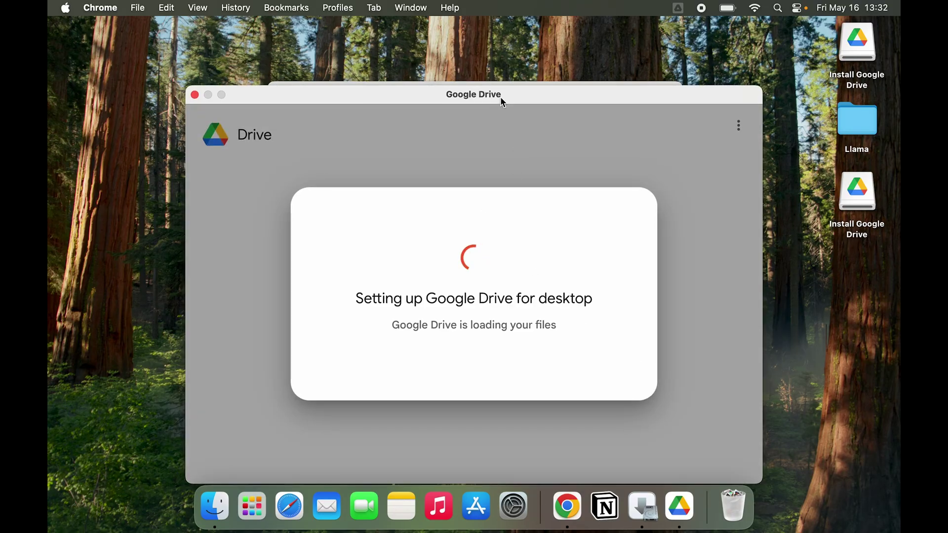
drag(501, 95, 497, 65)
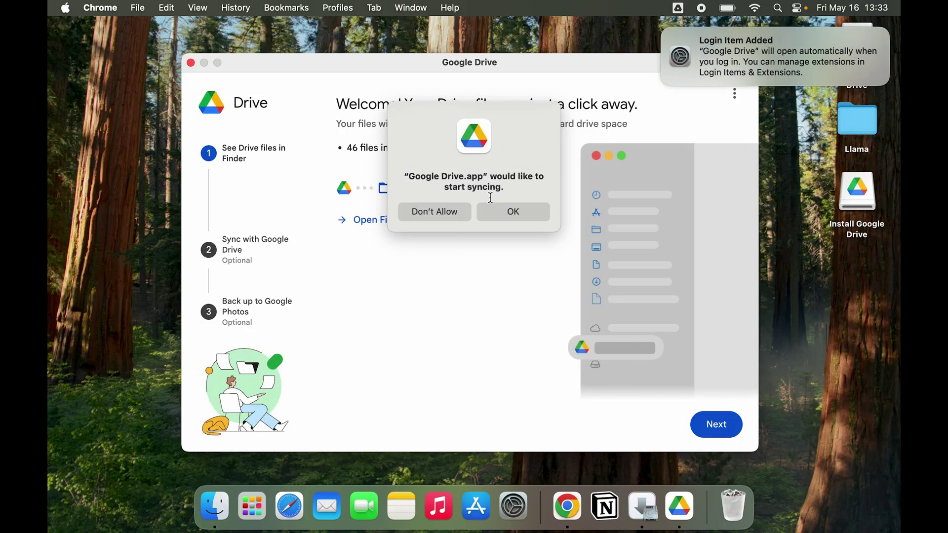
click(503, 210)
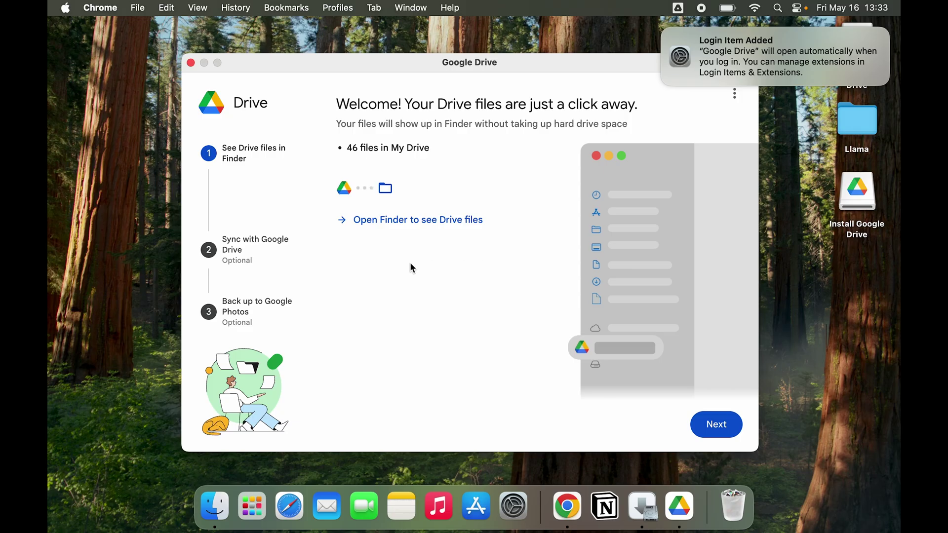
click(409, 220)
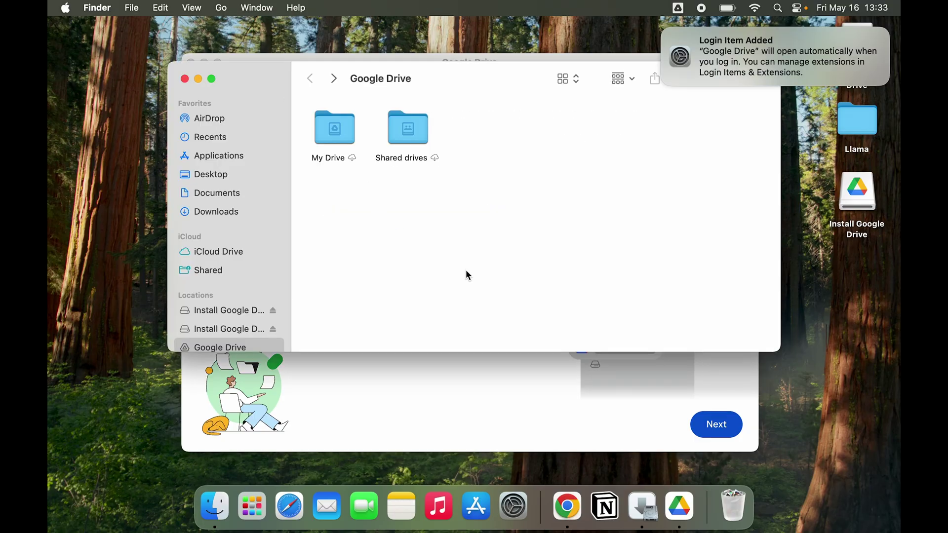
- Open My Drive in Finder, continue to folder selection, and tick Desktop for syncing
double_click(348, 143)
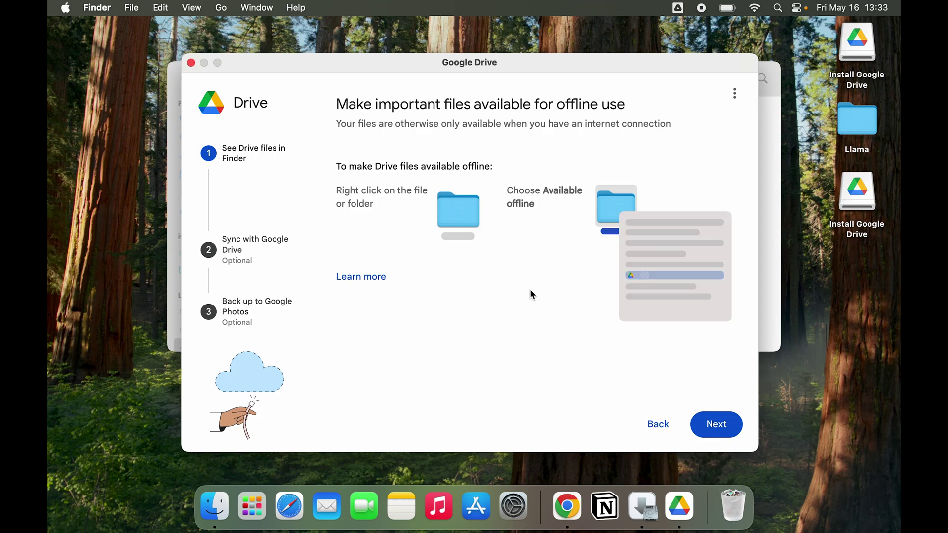
click(714, 428)
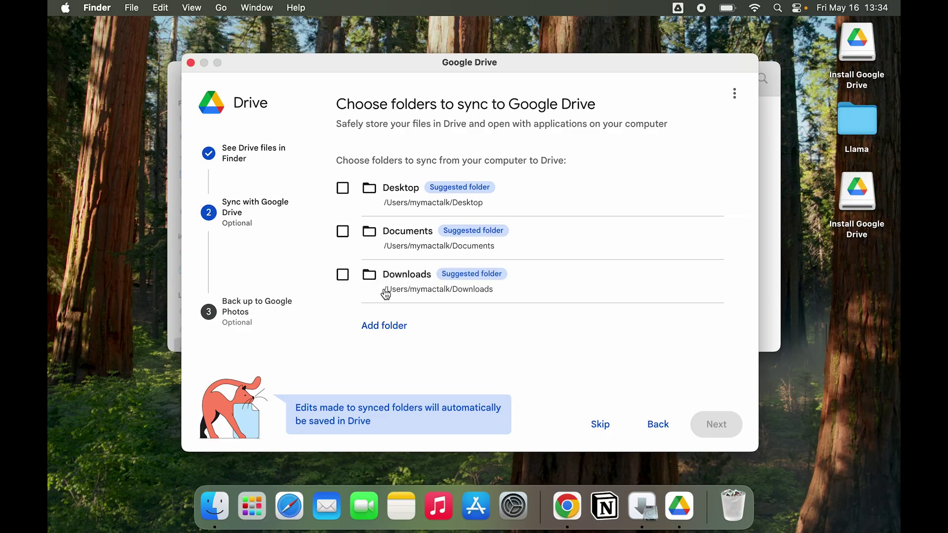
click(343, 188)
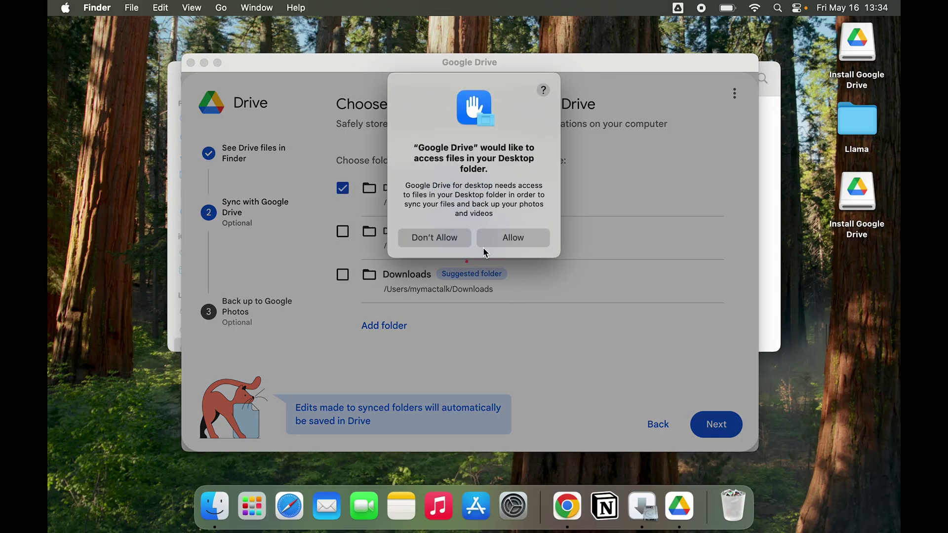
- In Files & Folders privacy settings, switch on Desktop Folder access for Google Drive
click(453, 239)
click(558, 331)
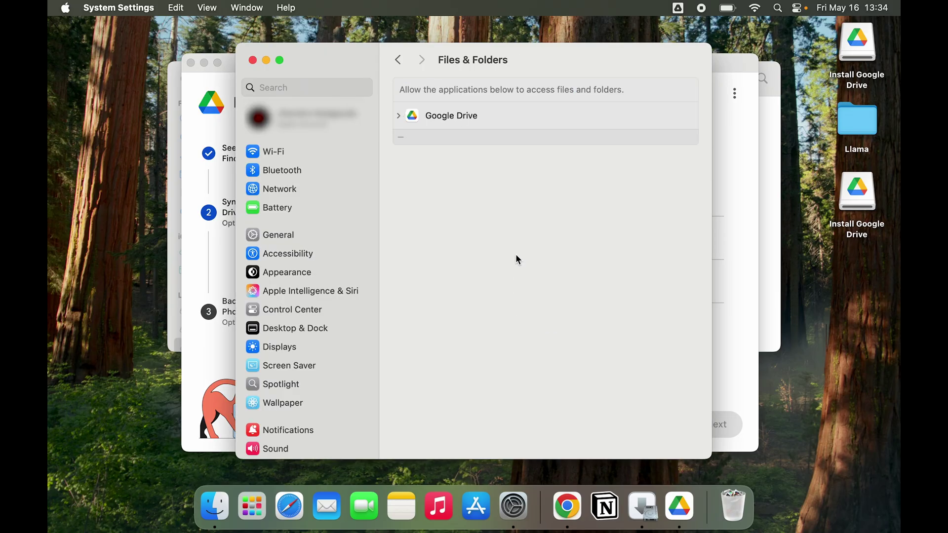
click(489, 125)
click(398, 116)
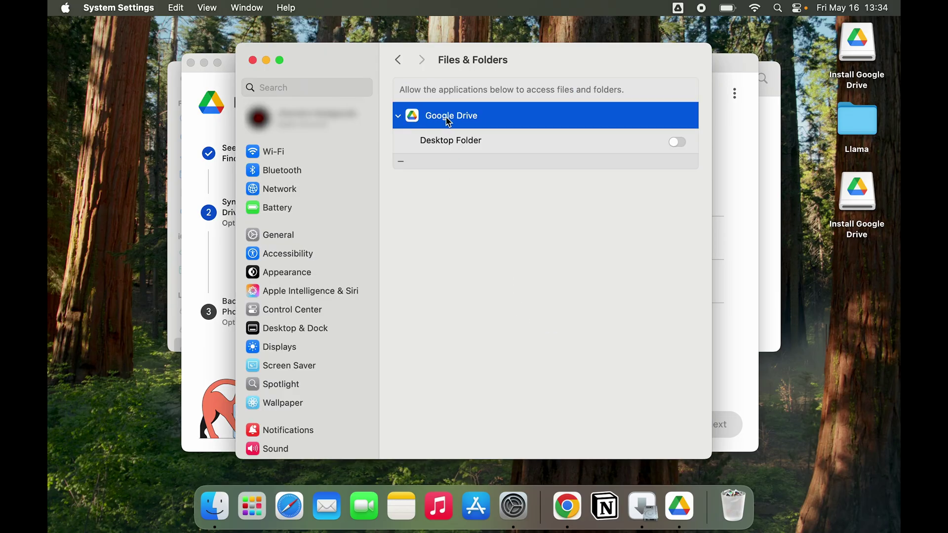
click(678, 141)
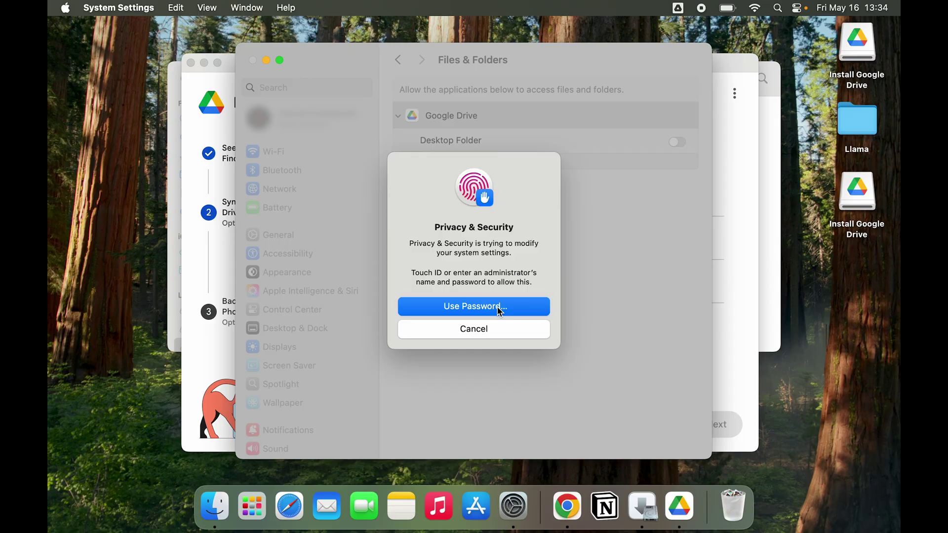
- Confirm the change with the administrator password and Quit & Reopen Google Drive
click(498, 307)
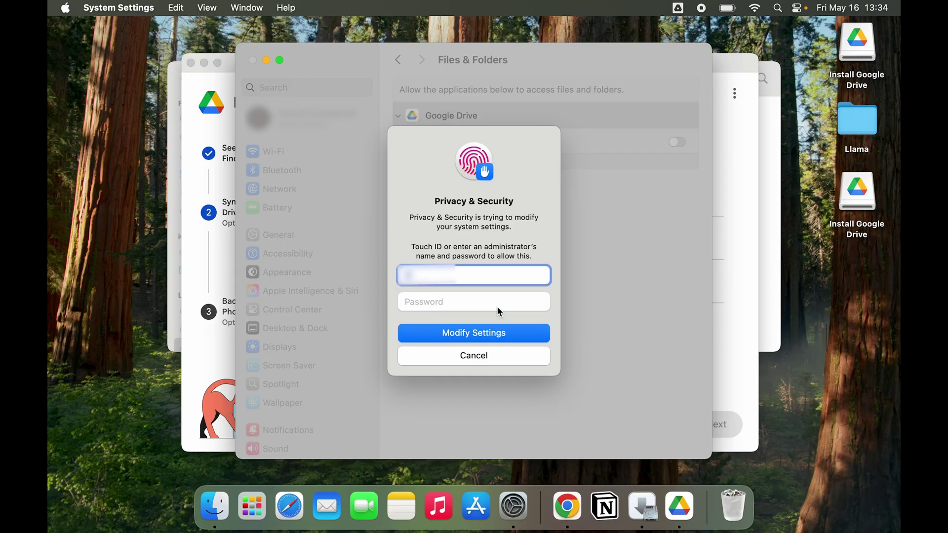
click(499, 307)
text(••••)
click(507, 332)
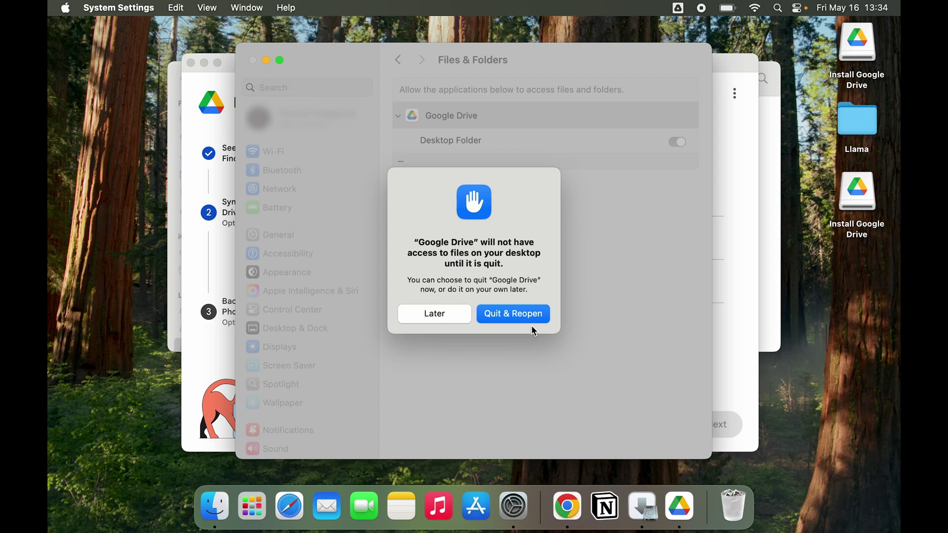
click(532, 319)
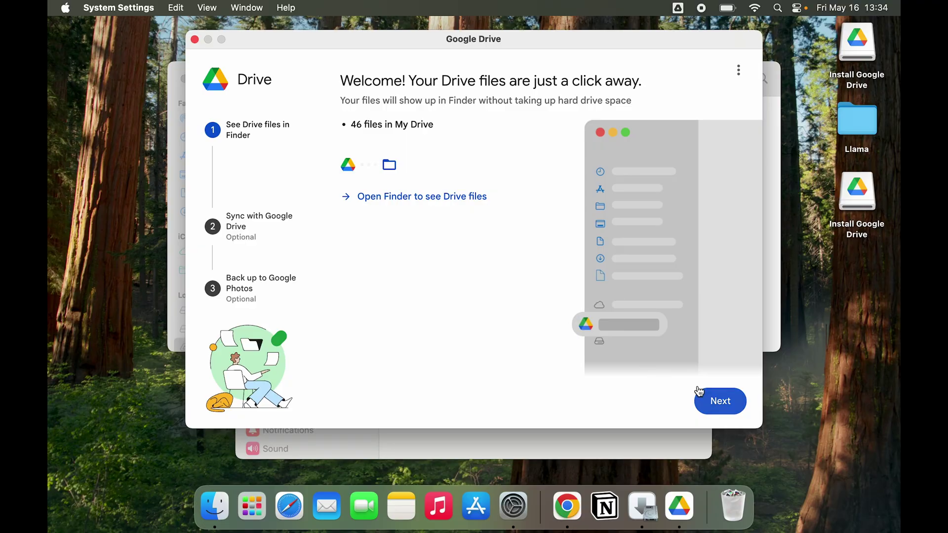
- Get past the welcome screens and tick Desktop for syncing to Drive
click(703, 400)
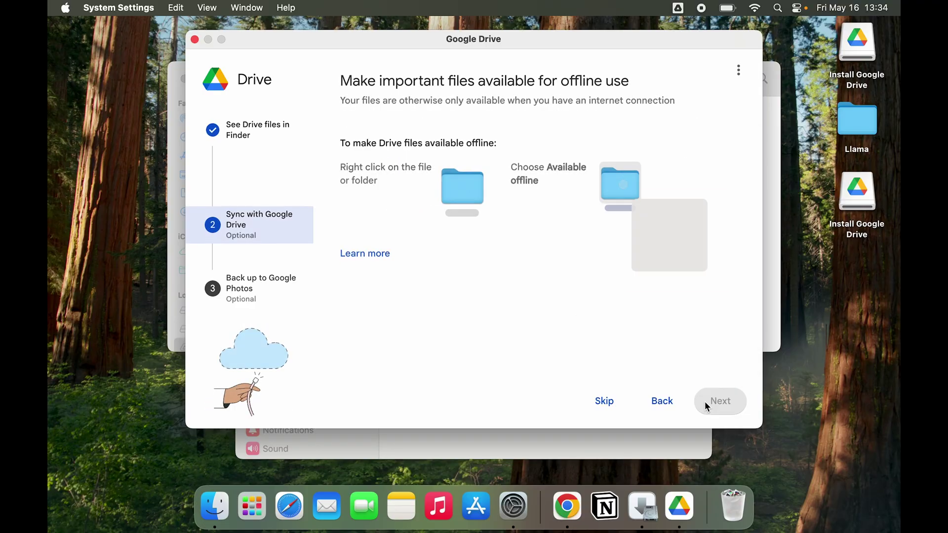
click(707, 406)
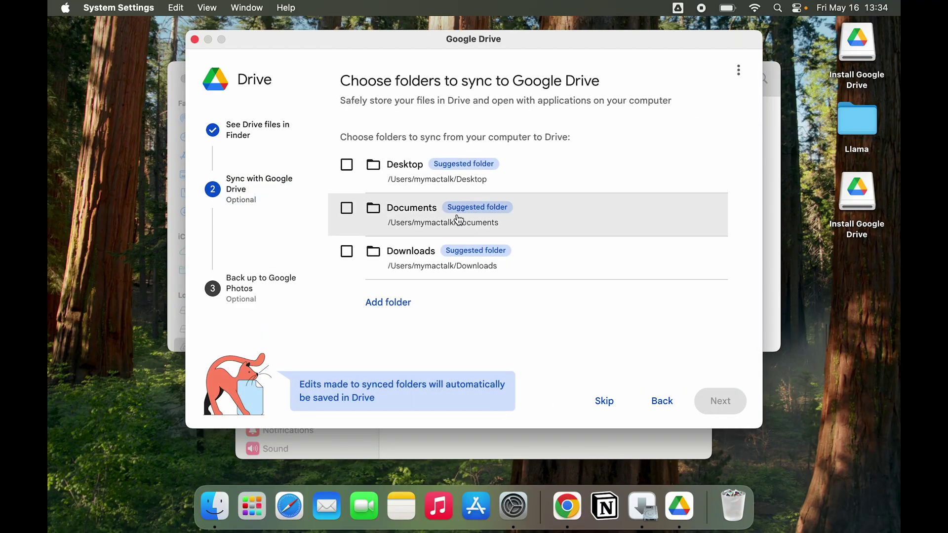
click(347, 164)
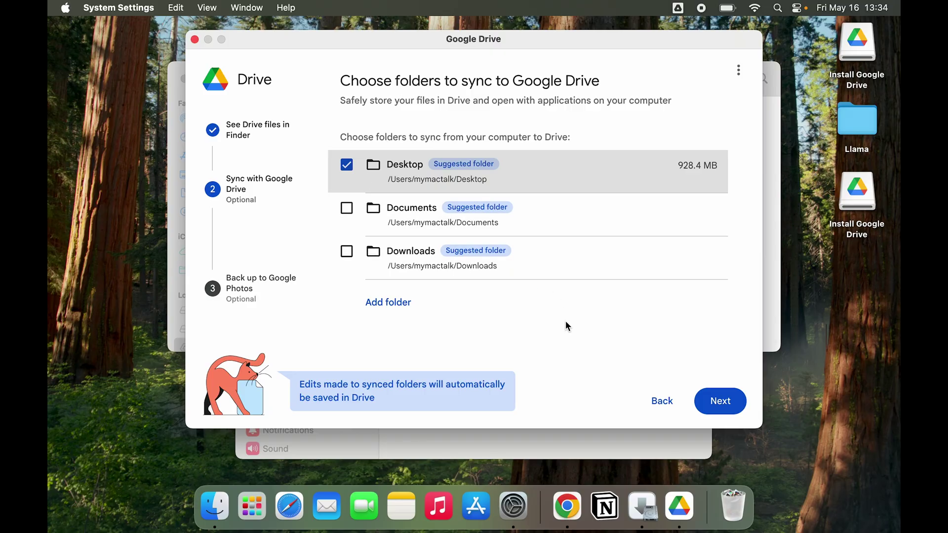
- Try adding Desktop/Llama as a sync folder, then dismiss the already-included error
click(403, 312)
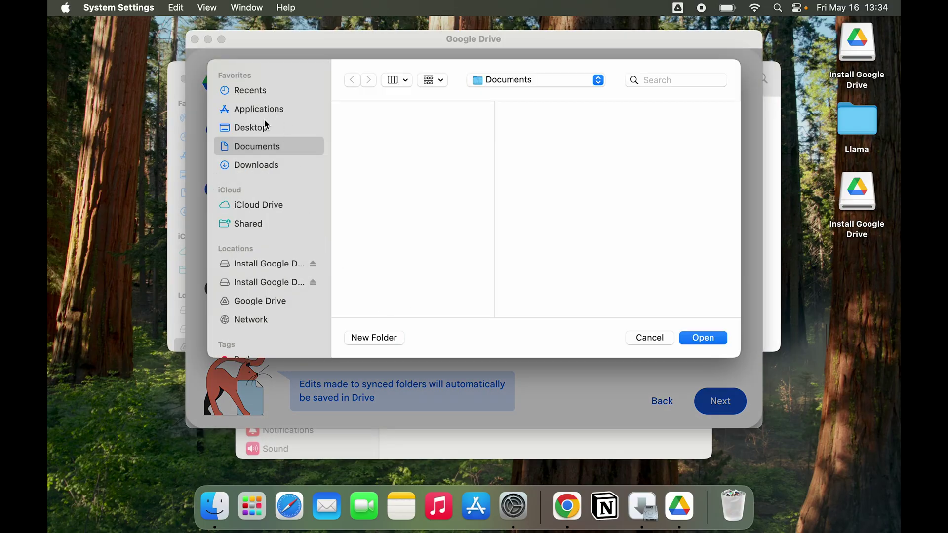
click(266, 127)
click(414, 114)
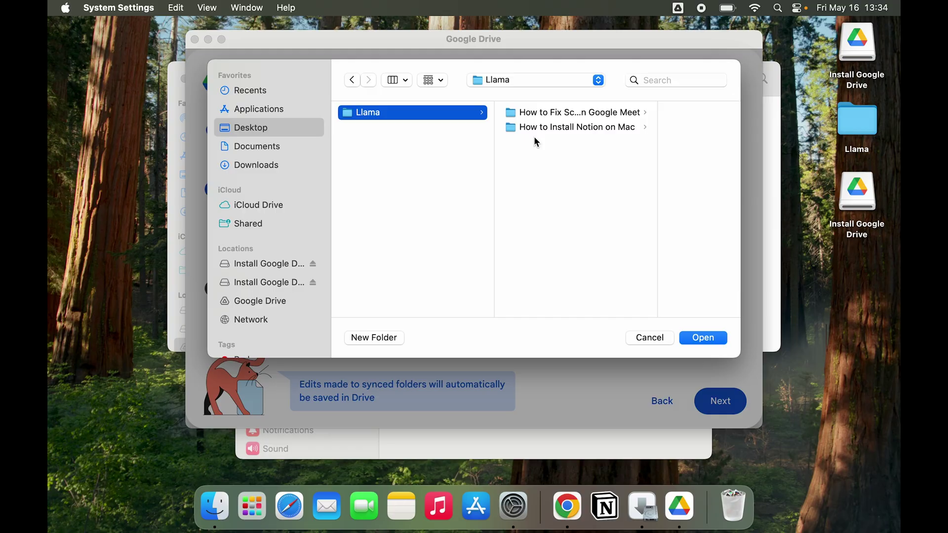
click(711, 338)
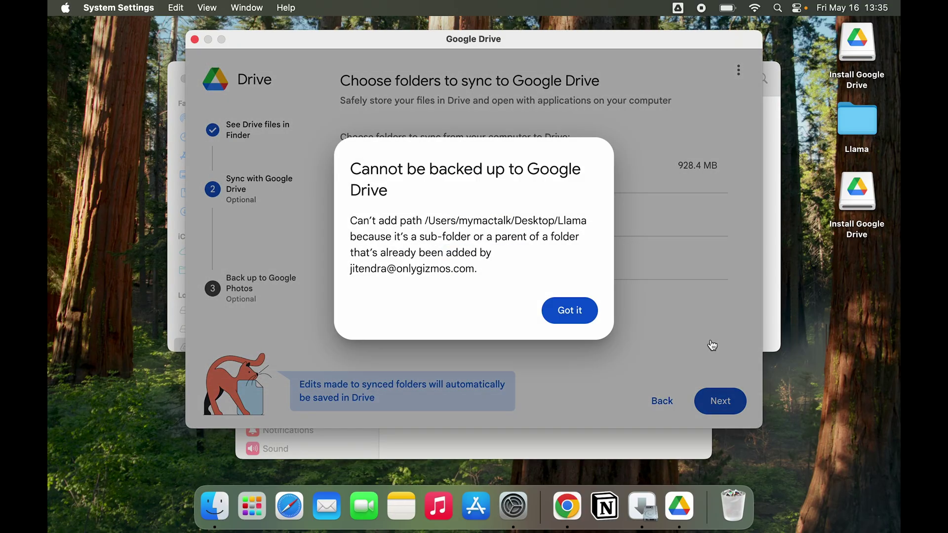
click(568, 310)
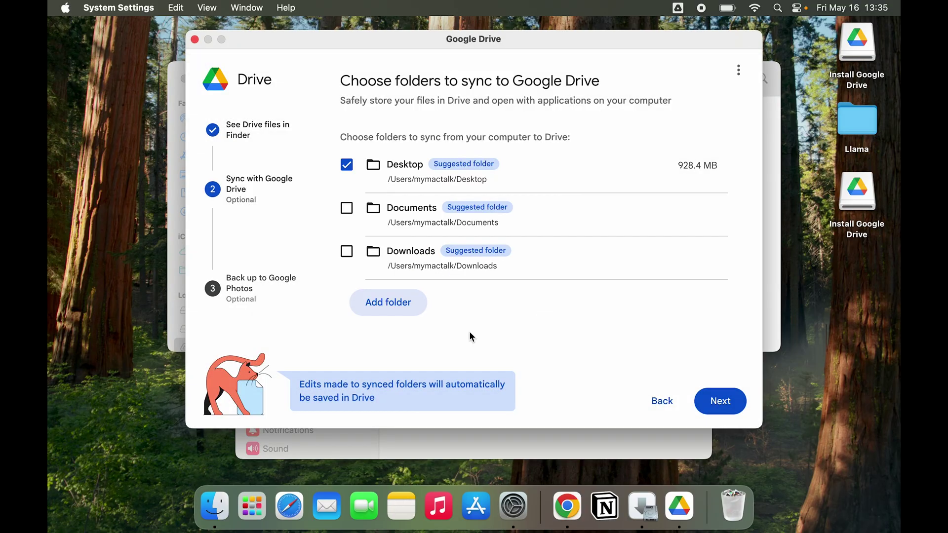
- Create a new folder 'Backup- Drive' in Documents and add it as a folder syncing to Drive
click(416, 303)
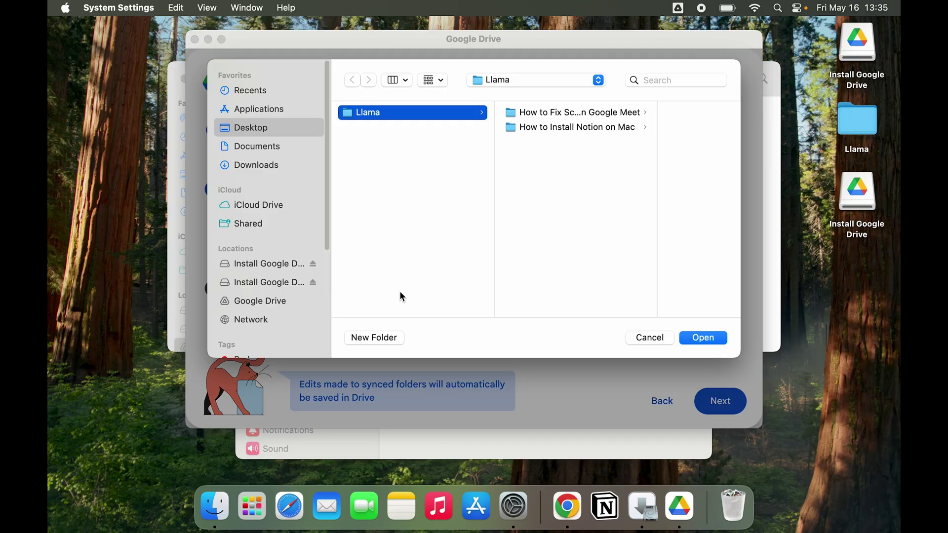
click(235, 146)
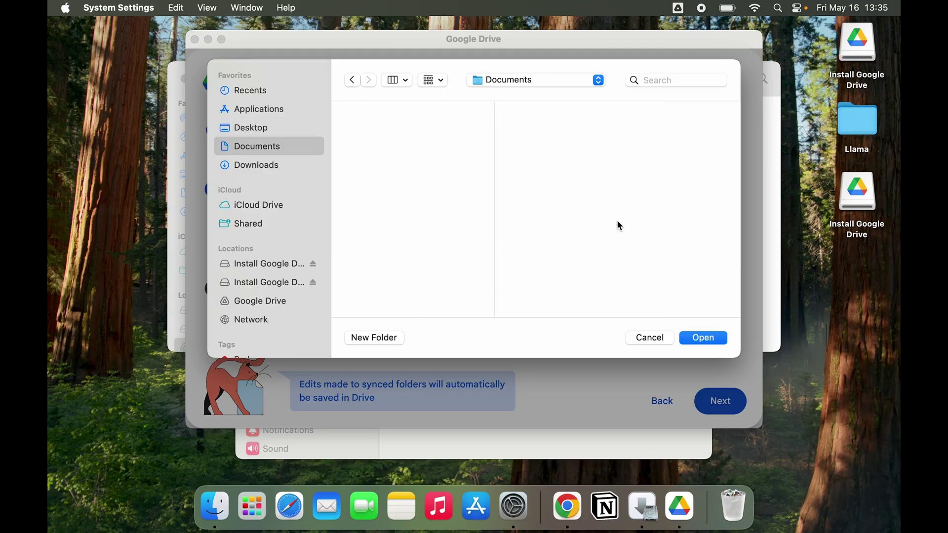
key(super+shift+n)
key(BackSpace)
text(B)
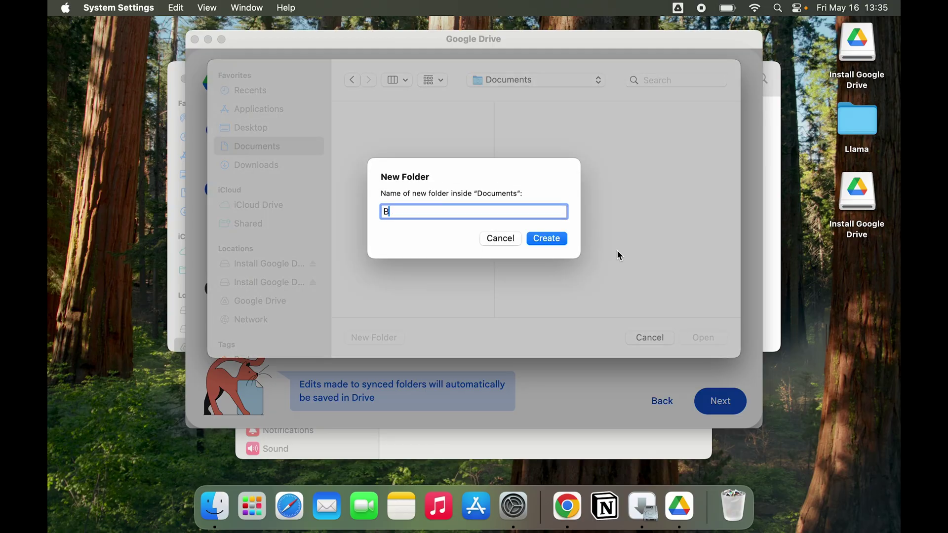
text(ackup- Drive)
click(559, 238)
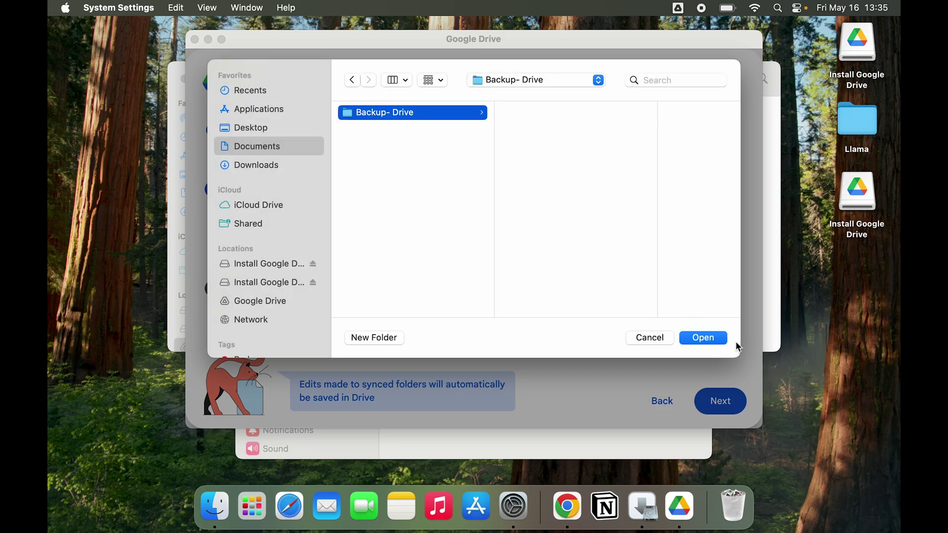
click(719, 341)
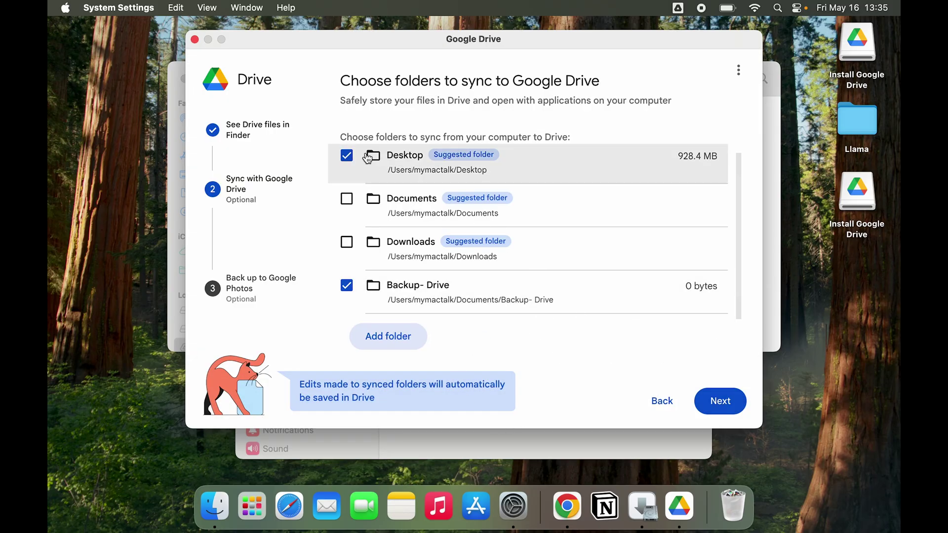
- Untick Desktop so only Backup- Drive syncs, and dismiss the sync-versus-backup explanation
click(347, 155)
click(730, 400)
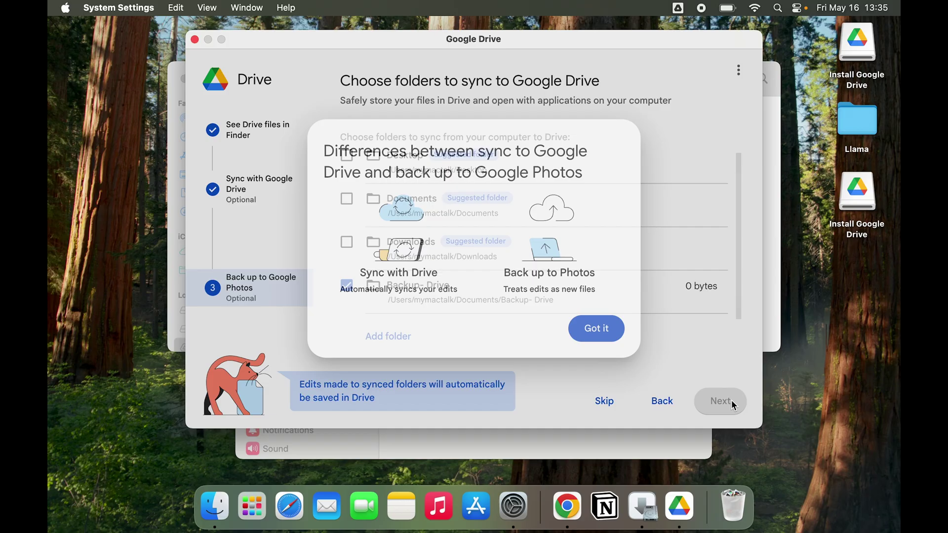
click(607, 328)
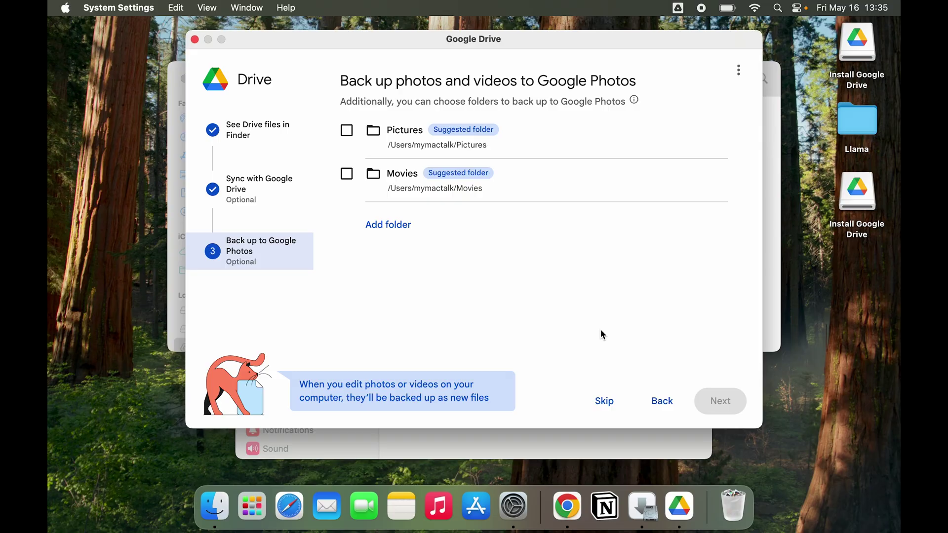
- Skip the Google Photos backup, staying in setup, and finish setup to open Drive
click(194, 40)
click(507, 283)
click(603, 401)
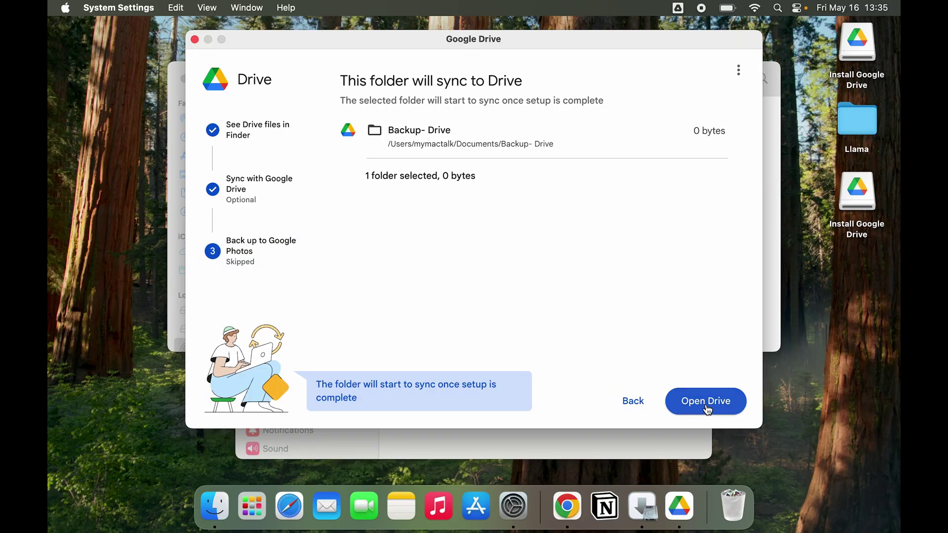
click(724, 405)
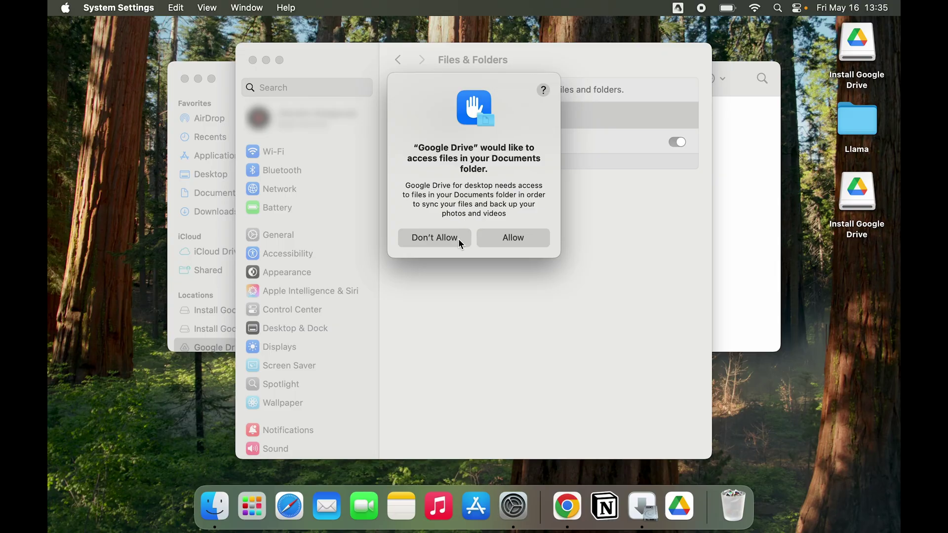
- Allow Drive access to the Documents folder and check the cloud files in My Drive
click(514, 238)
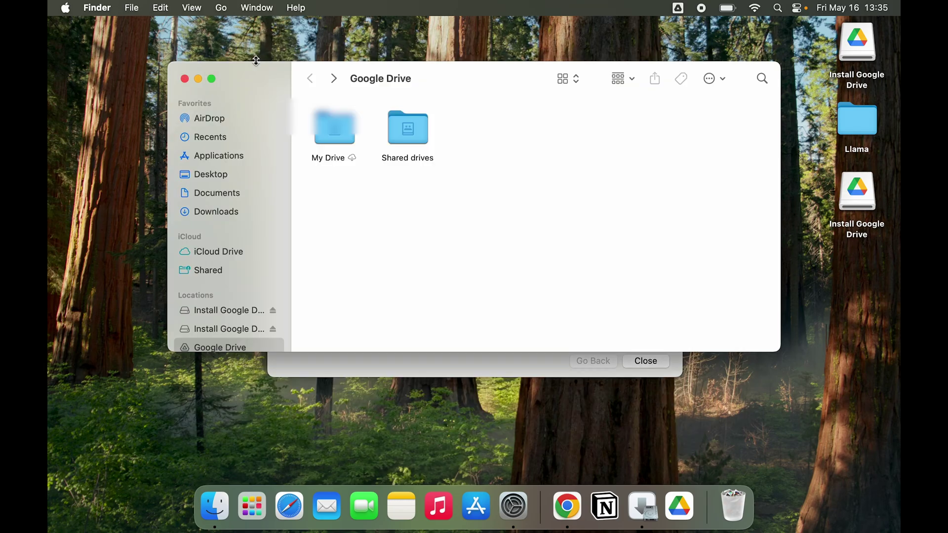
double_click(346, 130)
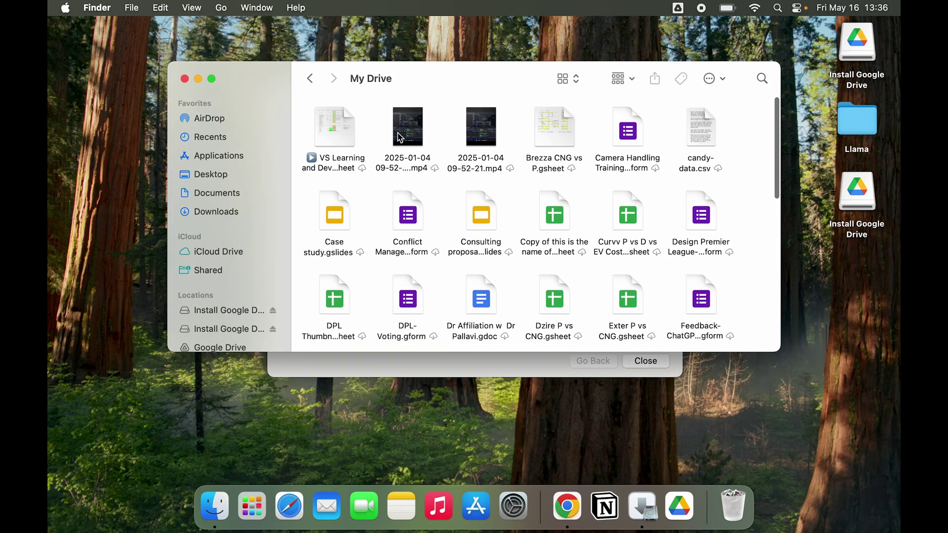
click(312, 79)
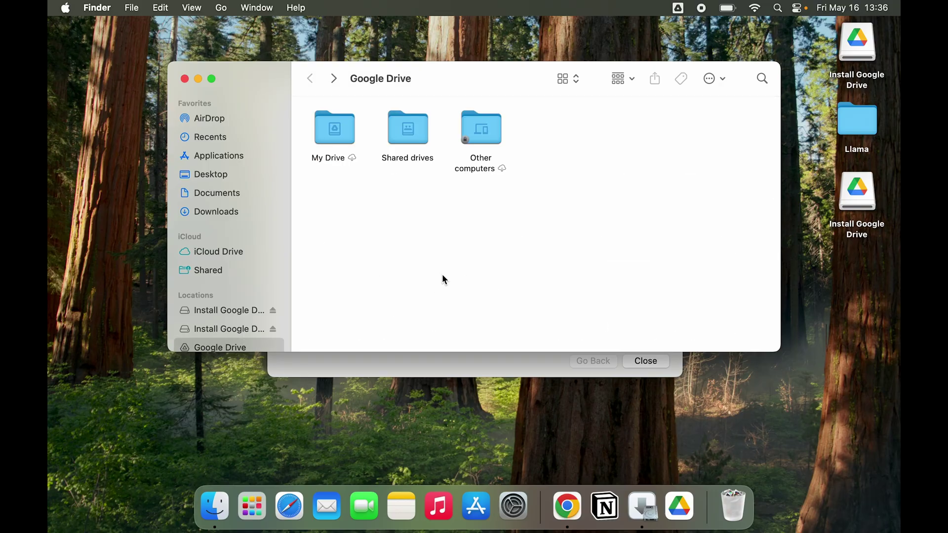
- Find Backup- Drive under Other computers › My MacBook Air, then view the local Documents folder
double_click(484, 131)
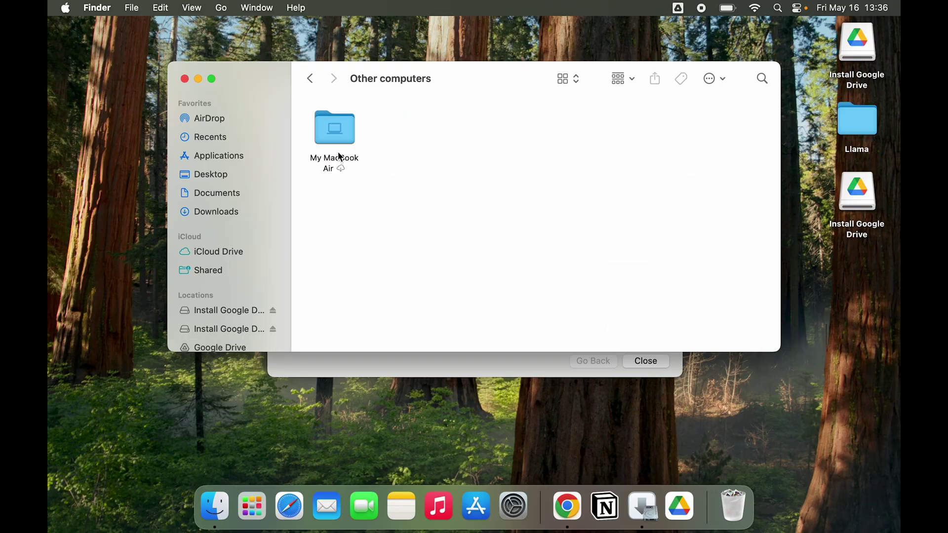
click(341, 132)
double_click(340, 132)
double_click(331, 129)
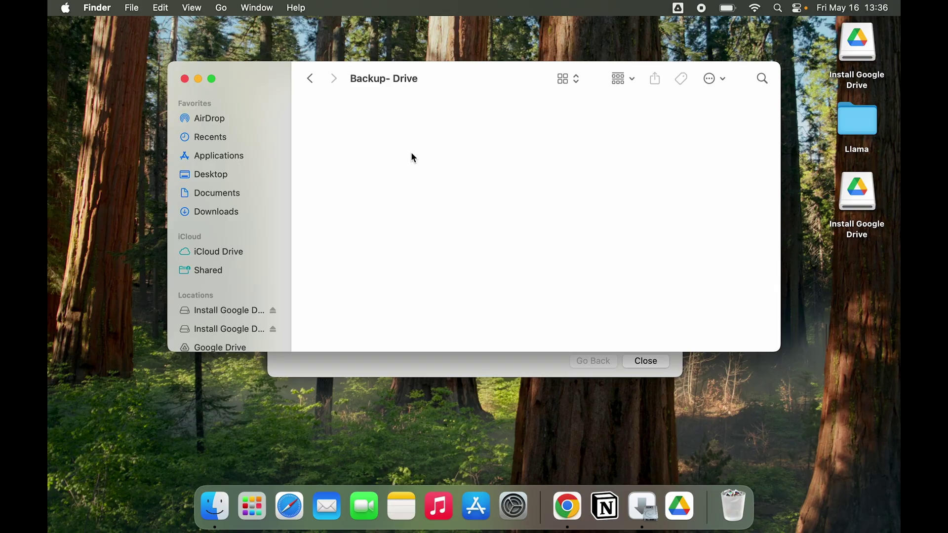
click(310, 79)
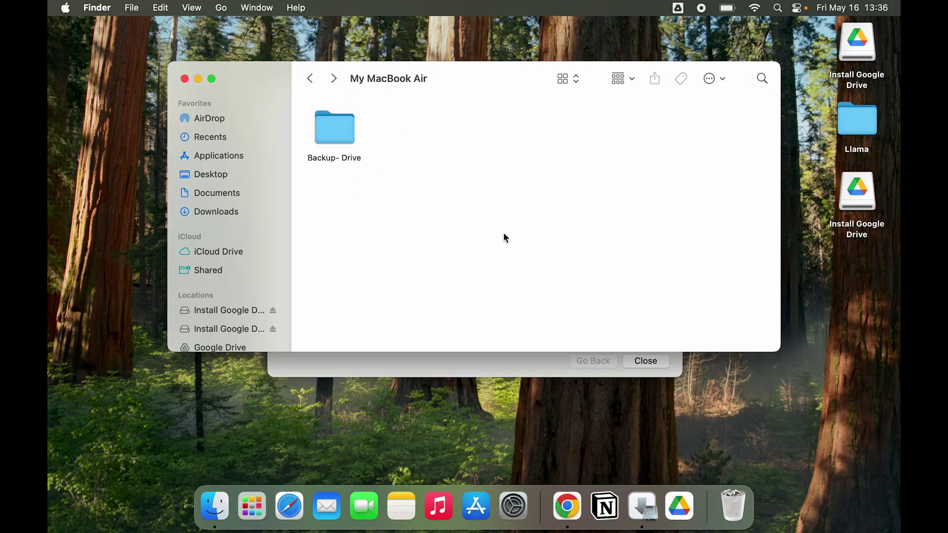
click(229, 198)
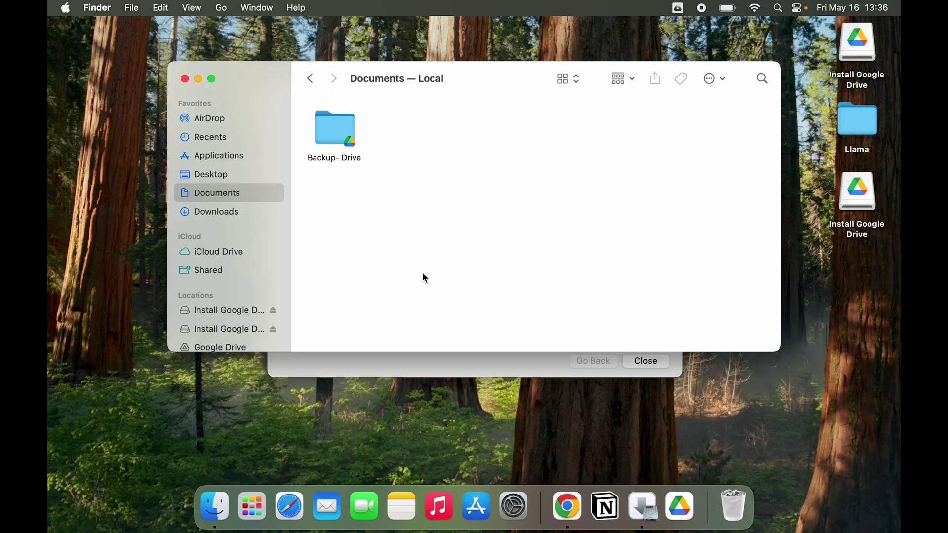
- Close the finished Google Drive installer and the Documents Finder window
click(431, 374)
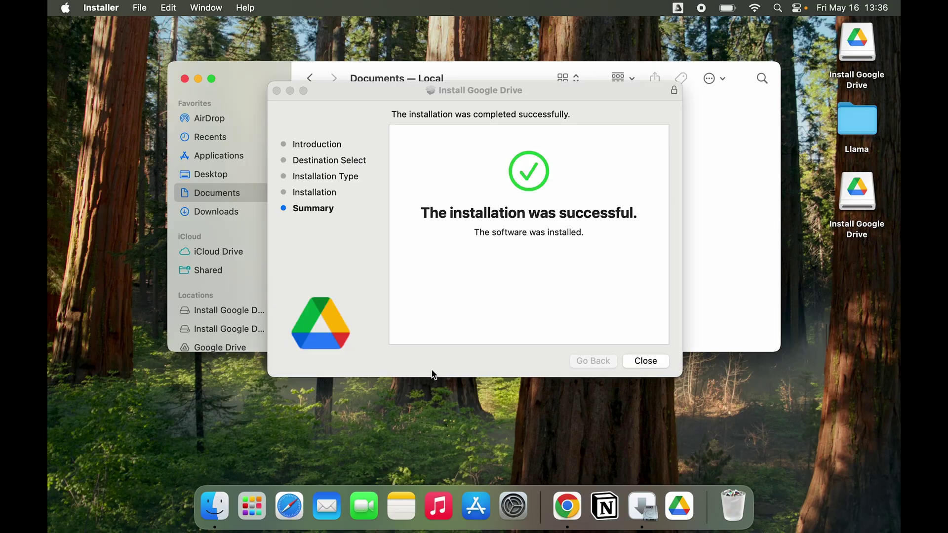
click(277, 91)
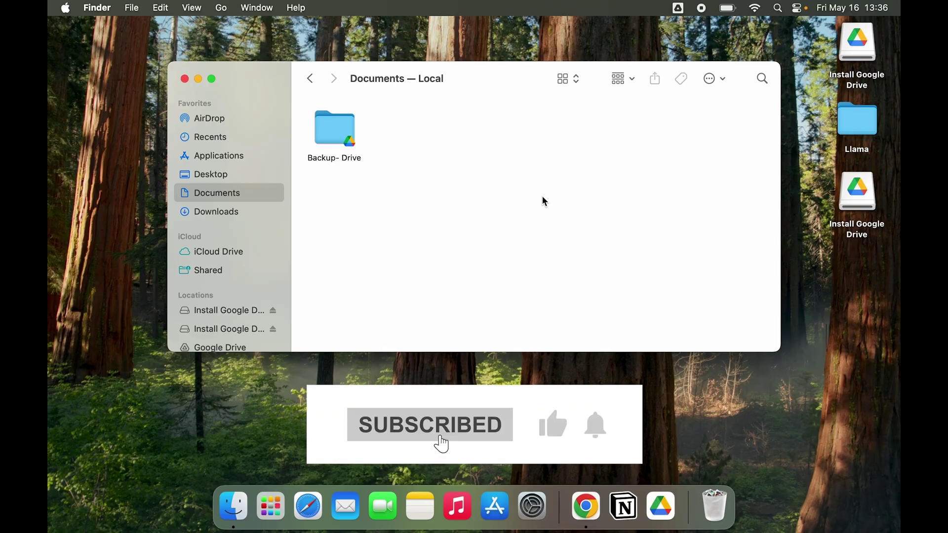
click(185, 79)
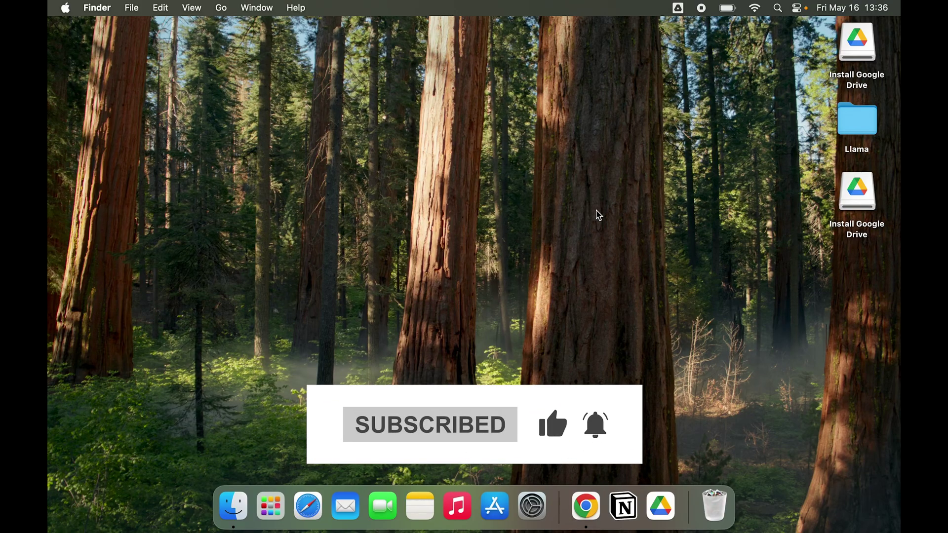